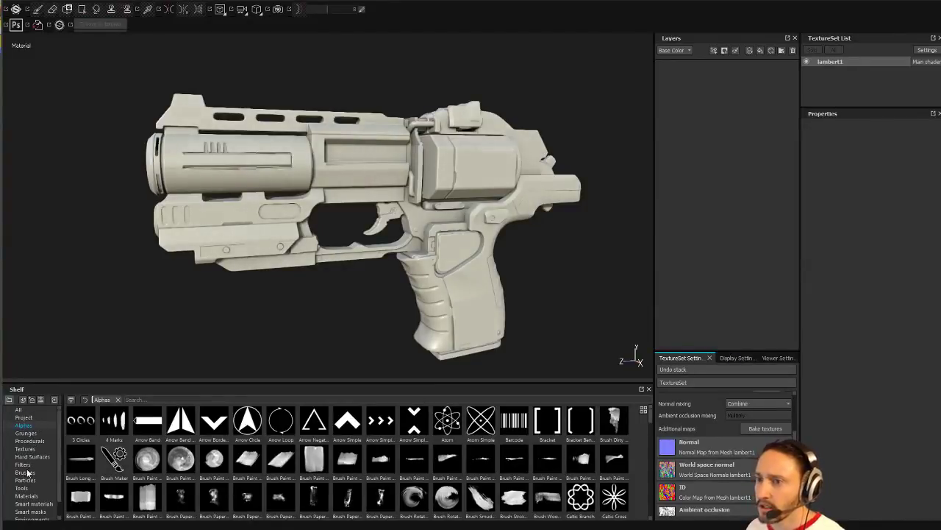
Step: Fill the whole gun with the Fabric Soft Denim material and set its UV scale to 6.1
{"action": "left_click", "coordinate": [28, 497]}
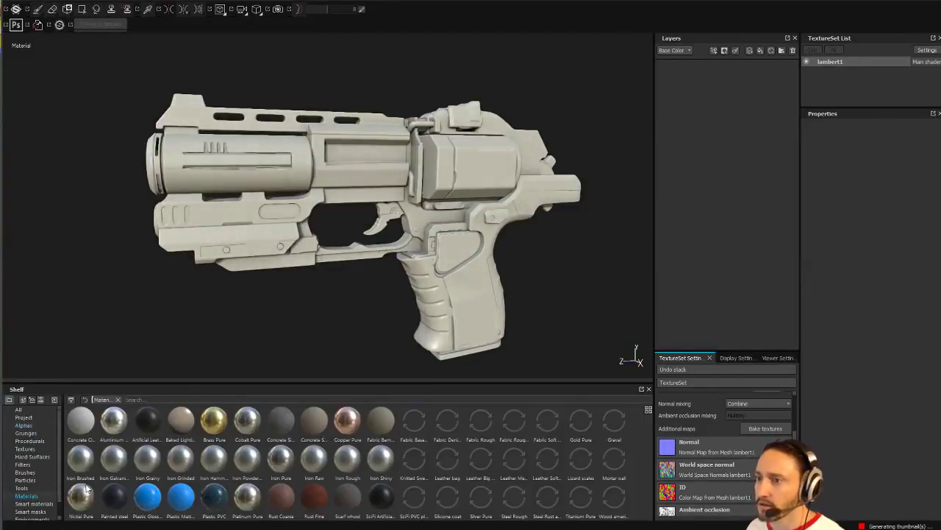
{"action": "mouse_move", "coordinate": [549, 428]}
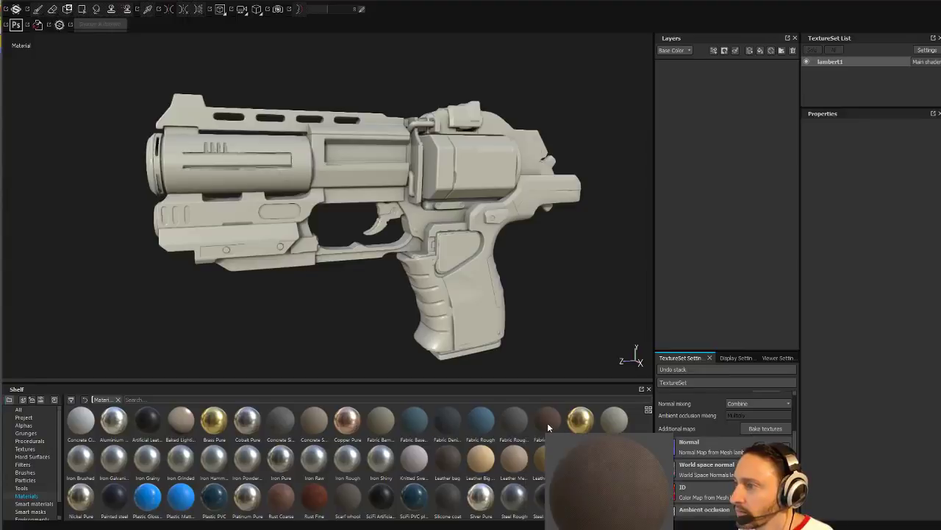
{"action": "left_click_drag", "start_coordinate": [549, 426], "coordinate": [725, 100]}
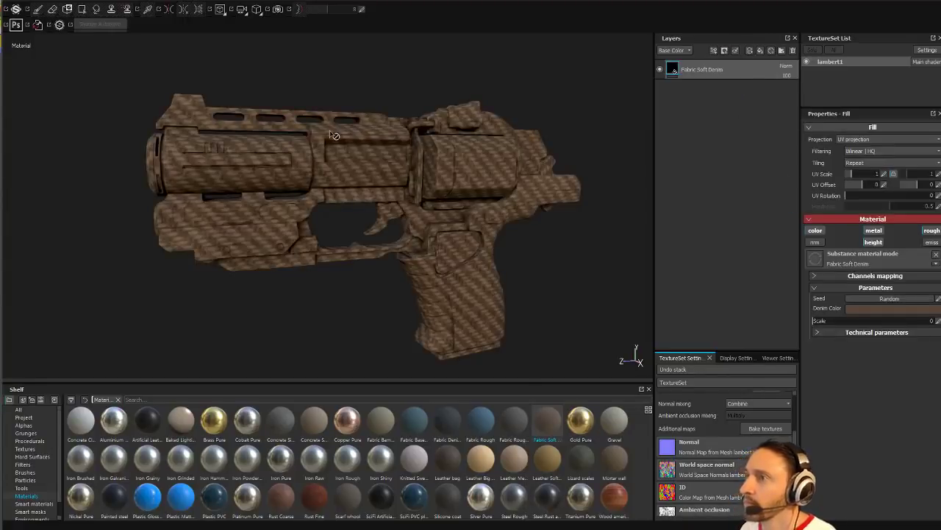
{"action": "left_click_drag", "start_coordinate": [328, 127], "coordinate": [401, 204], "text": "alt"}
{"action": "middle_click_drag", "start_coordinate": [401, 204], "coordinate": [392, 205], "text": "alt"}
{"action": "mouse_move", "coordinate": [392, 205]}
{"action": "left_mouse_down", "text": "alt"}
{"action": "mouse_move", "coordinate": [363, 223]}
{"action": "mouse_move", "coordinate": [378, 212]}
{"action": "left_mouse_up", "text": "alt"}
{"action": "mouse_move", "coordinate": [378, 213]}
{"action": "right_mouse_down", "text": "shift"}
{"action": "mouse_move", "coordinate": [420, 201]}
{"action": "mouse_move", "coordinate": [392, 205]}
{"action": "right_mouse_up", "text": "shift"}
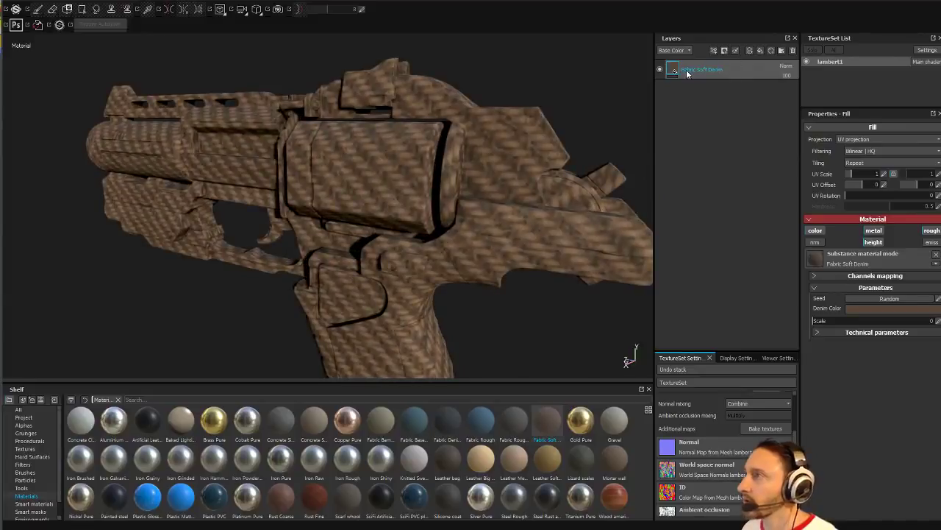
{"action": "left_click_drag", "start_coordinate": [851, 176], "coordinate": [857, 174]}
Step: Examine how the size of the denim weave reads on the gun from close up and from a distance
{"action": "left_click_drag", "start_coordinate": [422, 150], "coordinate": [450, 209], "text": "alt"}
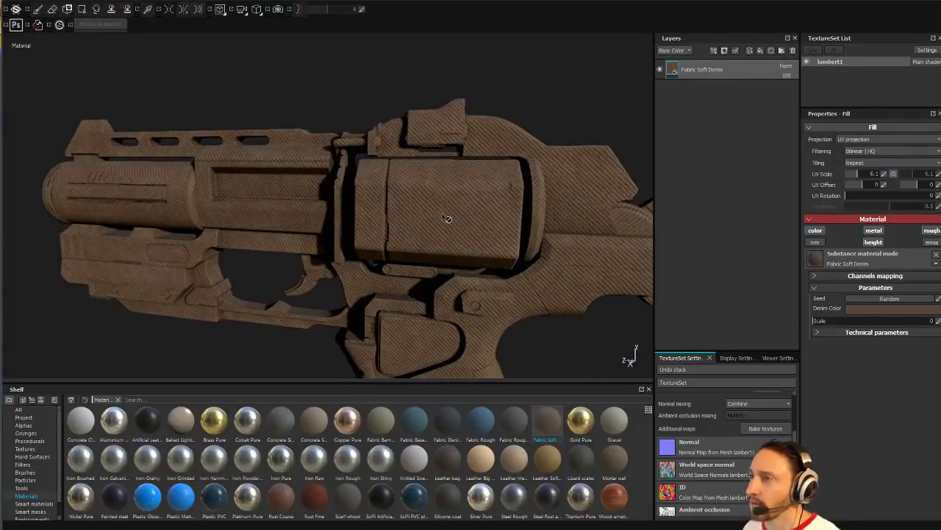
{"action": "left_click_drag", "start_coordinate": [521, 216], "coordinate": [442, 246], "text": "alt"}
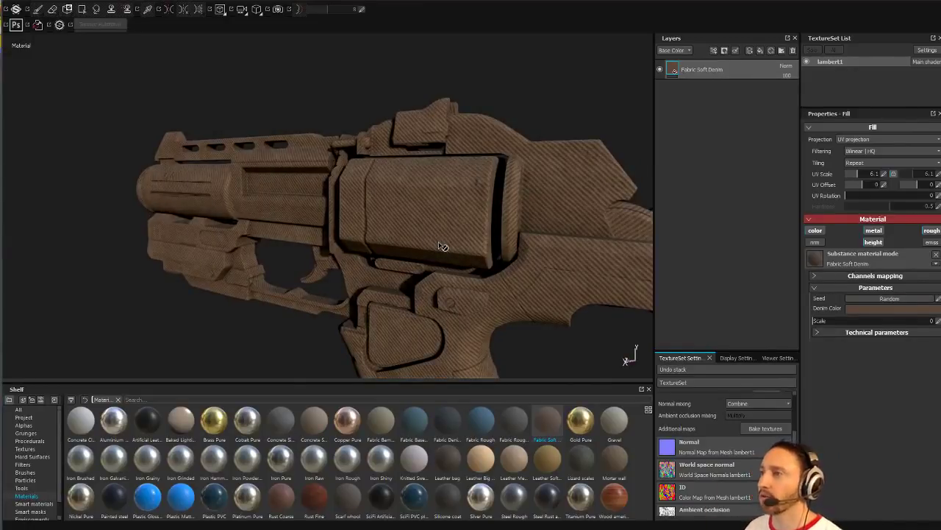
{"action": "left_click_drag", "start_coordinate": [459, 242], "coordinate": [517, 198], "text": "alt"}
{"action": "right_click_drag", "start_coordinate": [530, 262], "coordinate": [65, 32], "text": "alt"}
{"action": "right_click_drag", "start_coordinate": [376, 162], "coordinate": [284, 122], "text": "alt"}
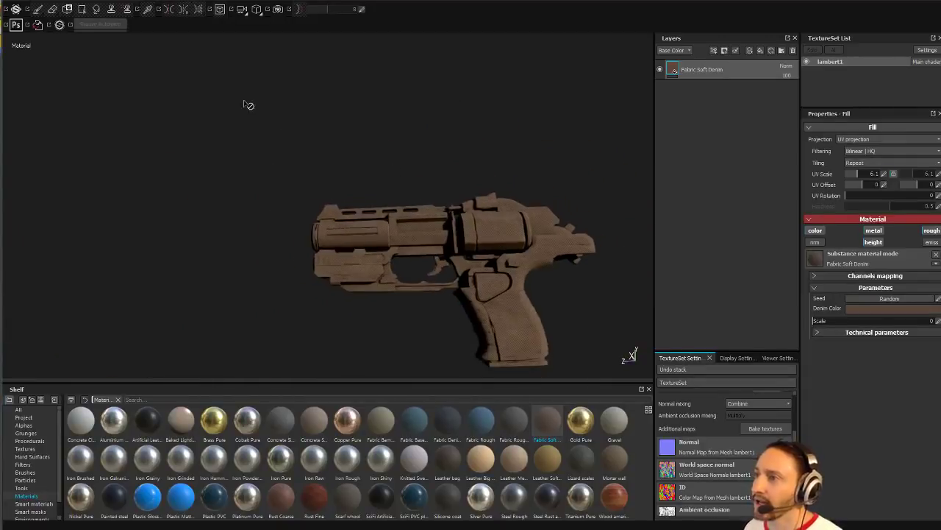
{"action": "middle_click_drag", "start_coordinate": [440, 130], "coordinate": [421, 116], "text": "alt"}
{"action": "left_click_drag", "start_coordinate": [422, 116], "coordinate": [500, 191], "text": "alt"}
{"action": "left_click_drag", "start_coordinate": [485, 260], "coordinate": [358, 243], "text": "alt"}
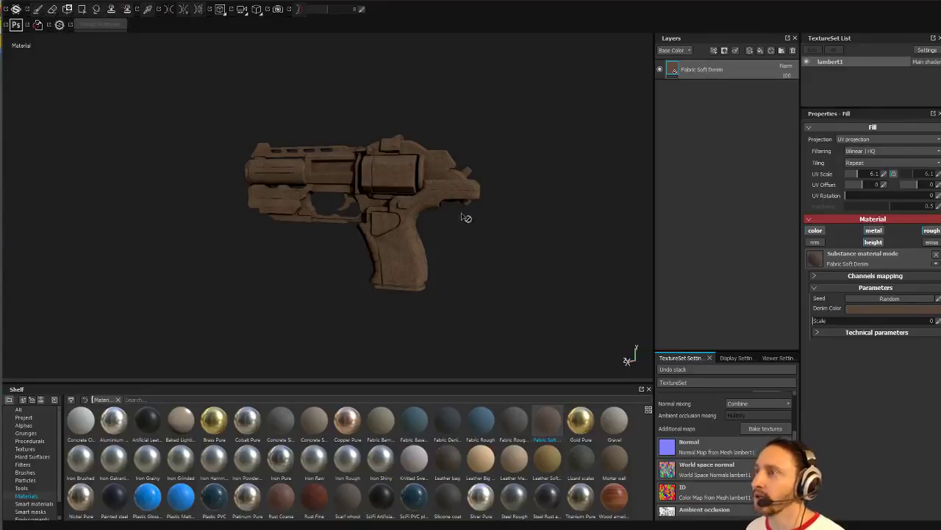
{"action": "right_click_drag", "start_coordinate": [322, 142], "coordinate": [577, 419], "text": "alt"}
{"action": "middle_click_drag", "start_coordinate": [239, 134], "coordinate": [454, 135], "text": "alt"}
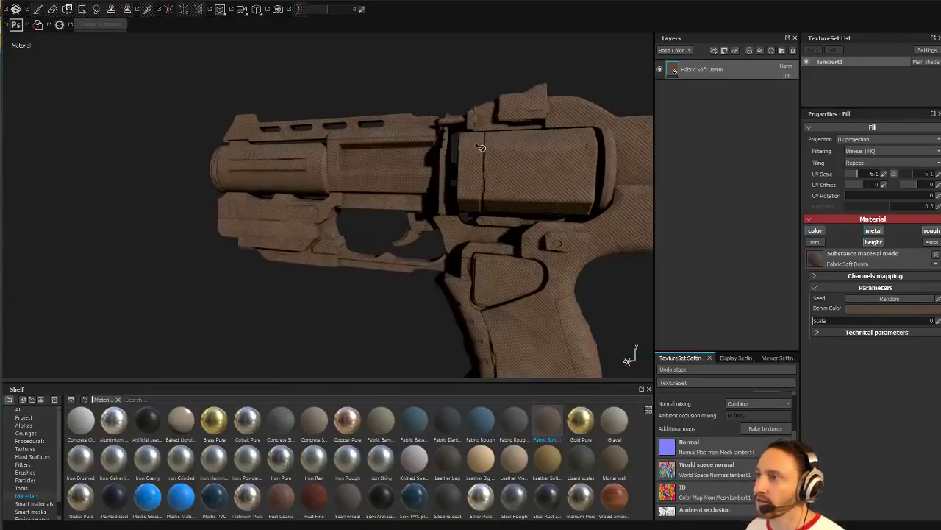
{"action": "right_click_drag", "start_coordinate": [454, 134], "coordinate": [533, 198], "text": "alt"}
{"action": "middle_click_drag", "start_coordinate": [534, 198], "coordinate": [328, 210], "text": "alt"}
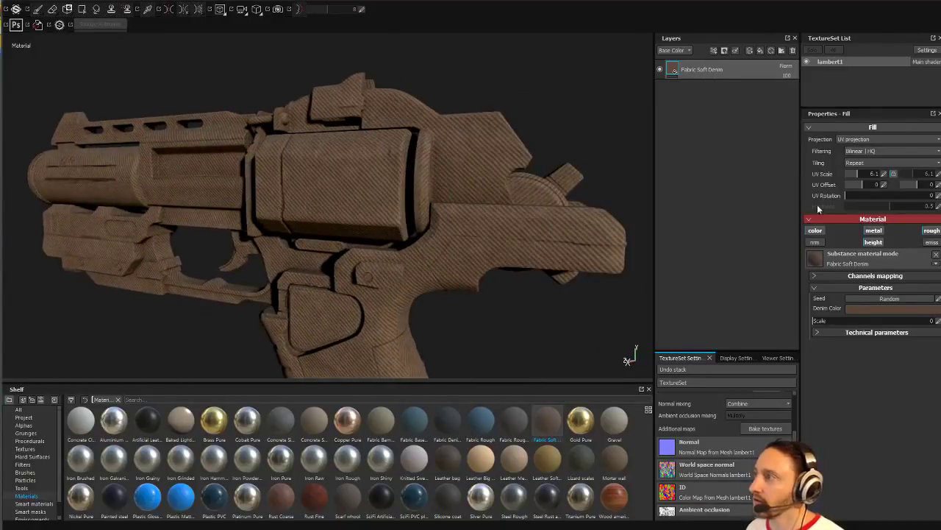
Step: Set the denim layer's UV scale to 3.13 and check the coarser weave
{"action": "left_click_drag", "start_coordinate": [857, 175], "coordinate": [857, 177]}
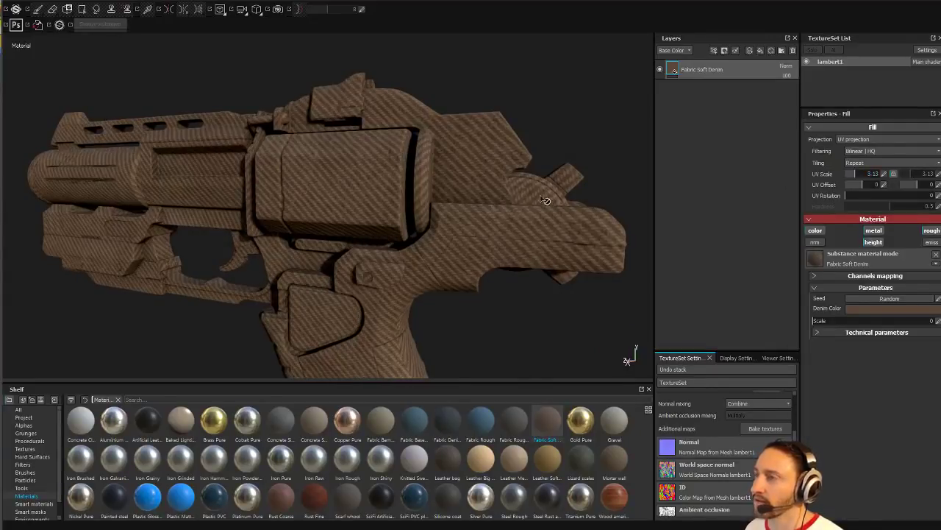
{"action": "scroll", "coordinate": [528, 183], "scroll_direction": "down", "scroll_amount": 1}
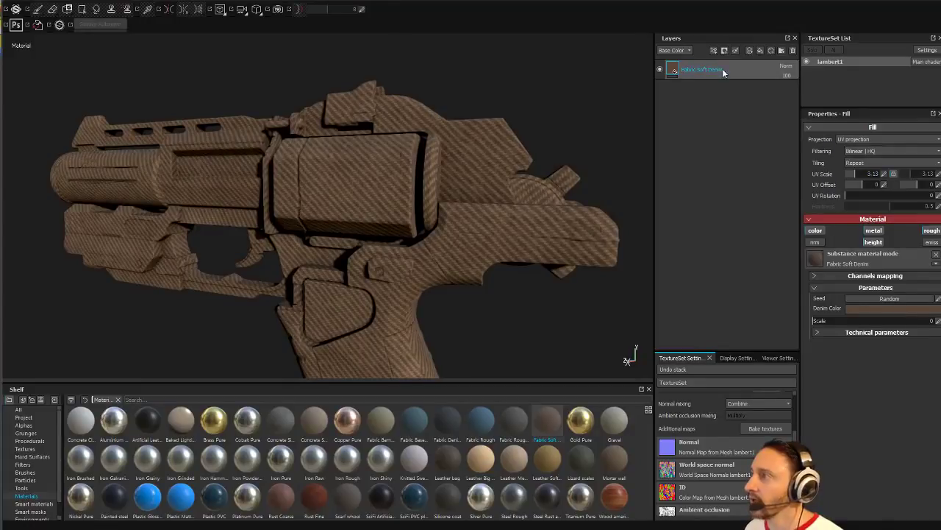
Step: Replace the denim layer with a dark grey fill layer, raising its metallic value and lowering its roughness
{"action": "left_click", "coordinate": [793, 51]}
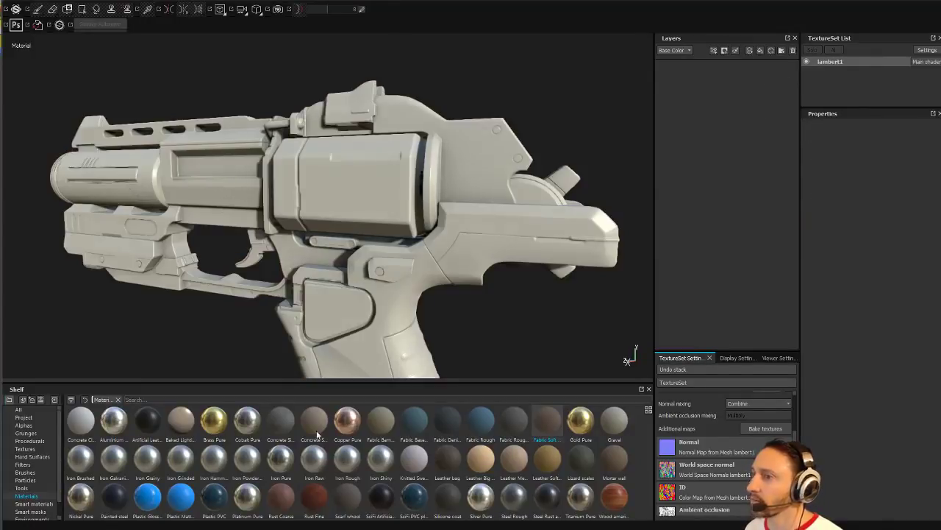
{"action": "left_click", "coordinate": [761, 51]}
{"action": "left_click", "coordinate": [846, 294]}
{"action": "left_click", "coordinate": [774, 319]}
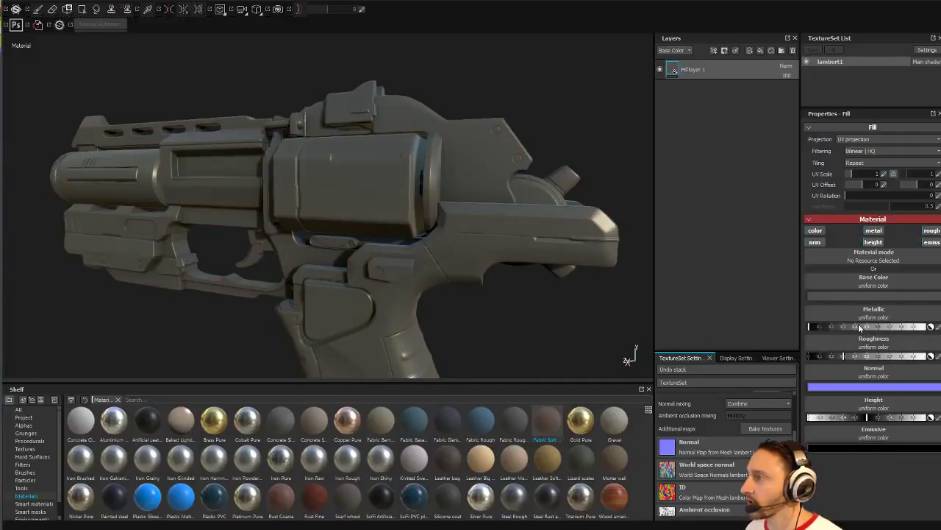
{"action": "left_click", "coordinate": [859, 327]}
{"action": "left_click_drag", "start_coordinate": [843, 354], "coordinate": [836, 353]}
{"action": "left_click_drag", "start_coordinate": [536, 195], "coordinate": [517, 250], "text": "alt"}
{"action": "middle_click_drag", "start_coordinate": [514, 247], "coordinate": [384, 227], "text": "alt"}
{"action": "left_click_drag", "start_coordinate": [384, 227], "coordinate": [466, 214], "text": "alt"}
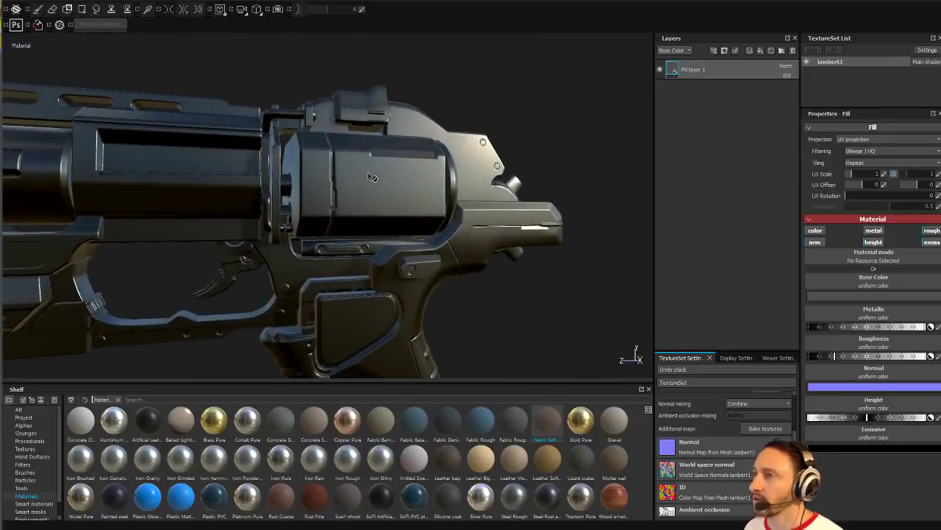
Step: Add a second fill layer above the grey one and name it Height
{"action": "left_click", "coordinate": [760, 50]}
{"action": "double_click", "coordinate": [697, 70]}
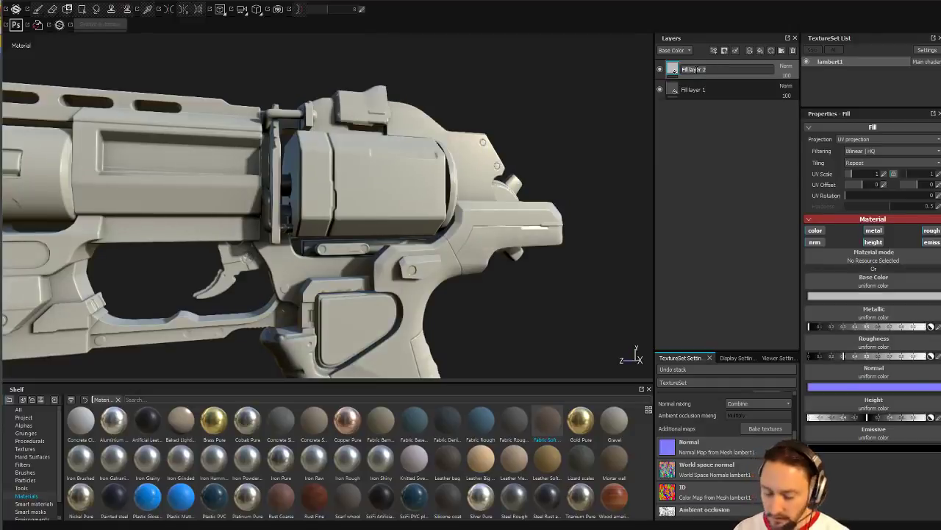
{"action": "type", "text": "Metalght"}
{"action": "key", "text": "Return"}
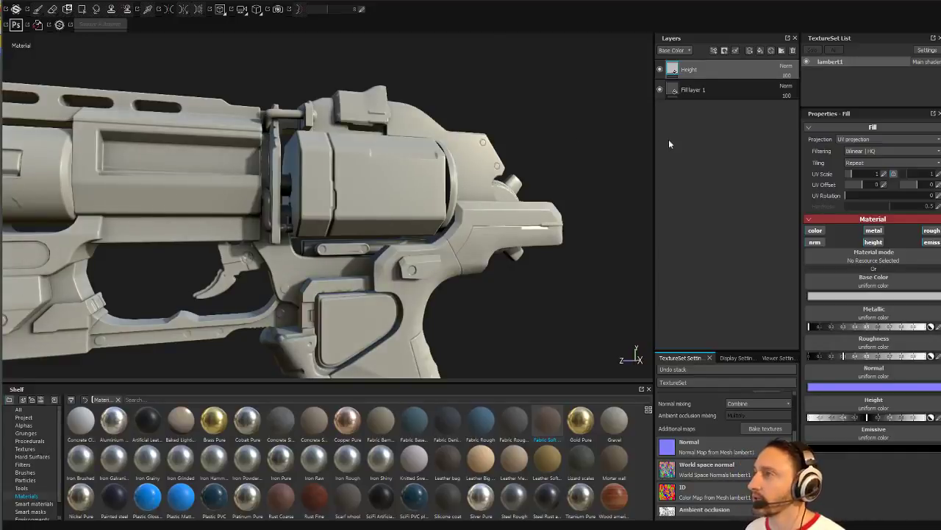
Step: Undo the added fill layers and the deletion of the Fabric Soft Denim layer
{"action": "key", "text": "ctrl+z"}
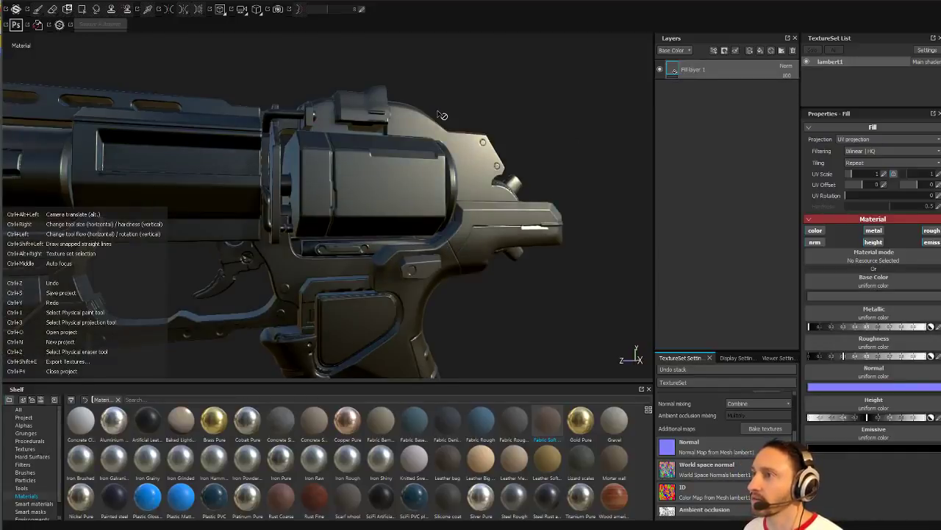
{"action": "key", "text": "ctrl+z"}
{"action": "key", "text": "ctrl+z"}
{"action": "key", "text": "ctrl+z"}
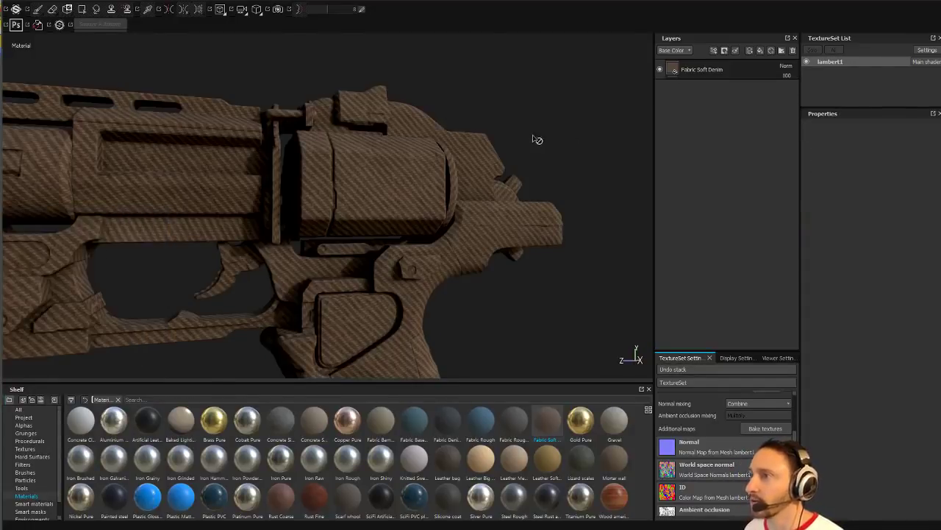
Step: Reselect the Fabric Soft Denim layer and set its UV scale to 6.1
{"action": "left_click", "coordinate": [706, 70]}
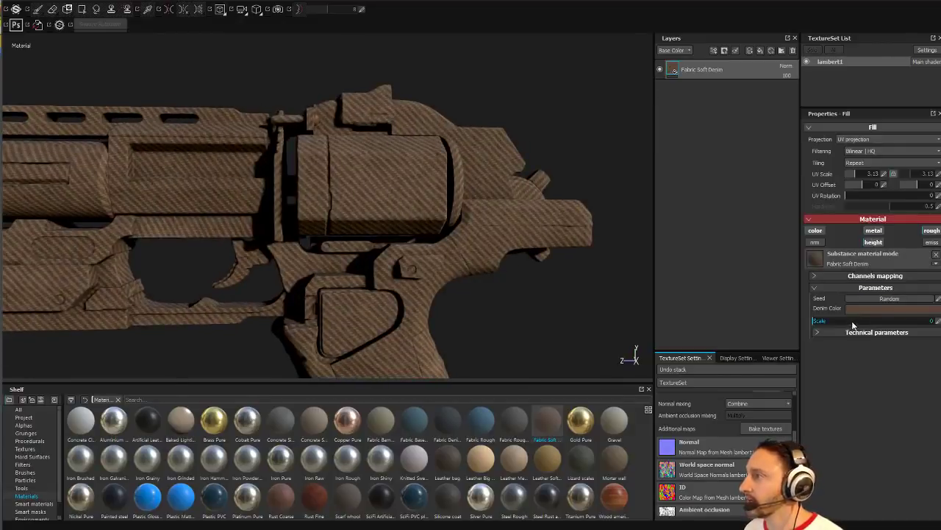
{"action": "left_click", "coordinate": [856, 173]}
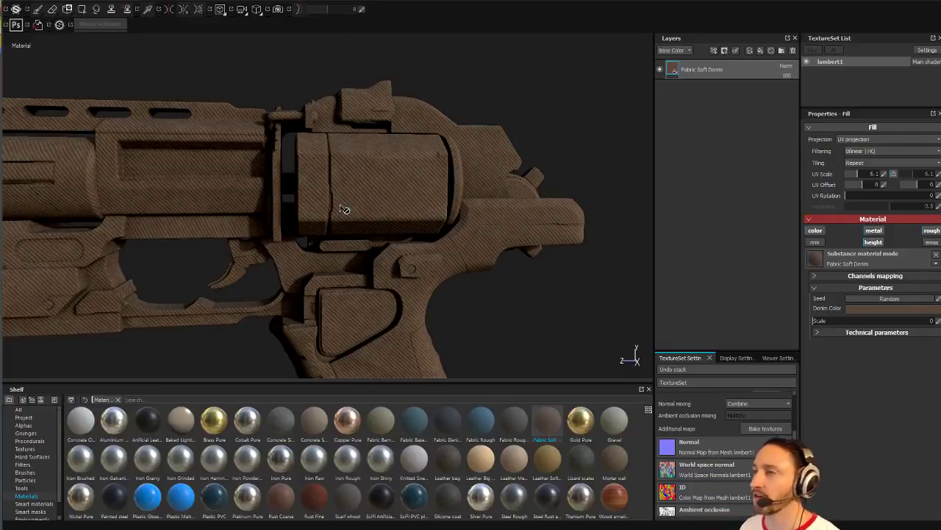
{"action": "left_click_drag", "start_coordinate": [576, 147], "coordinate": [458, 188], "text": "alt"}
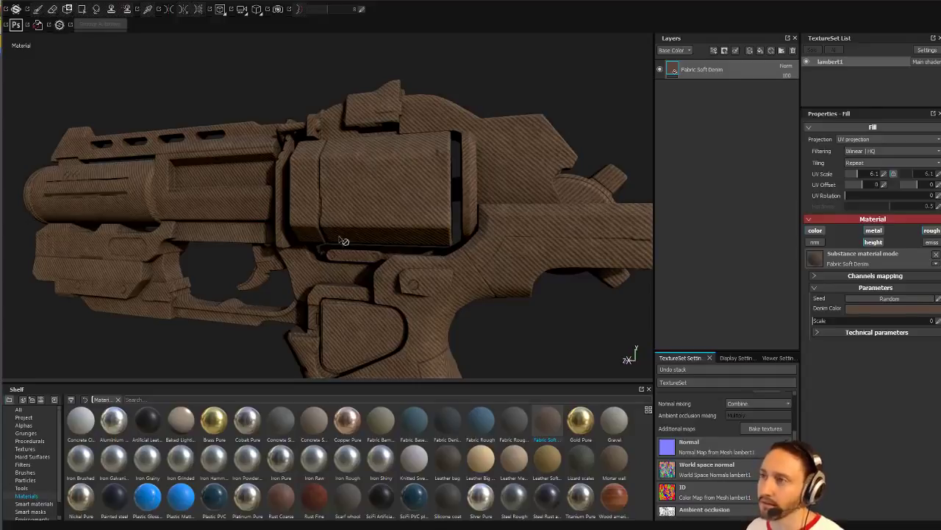
{"action": "left_click_drag", "start_coordinate": [311, 288], "coordinate": [365, 305], "text": "alt"}
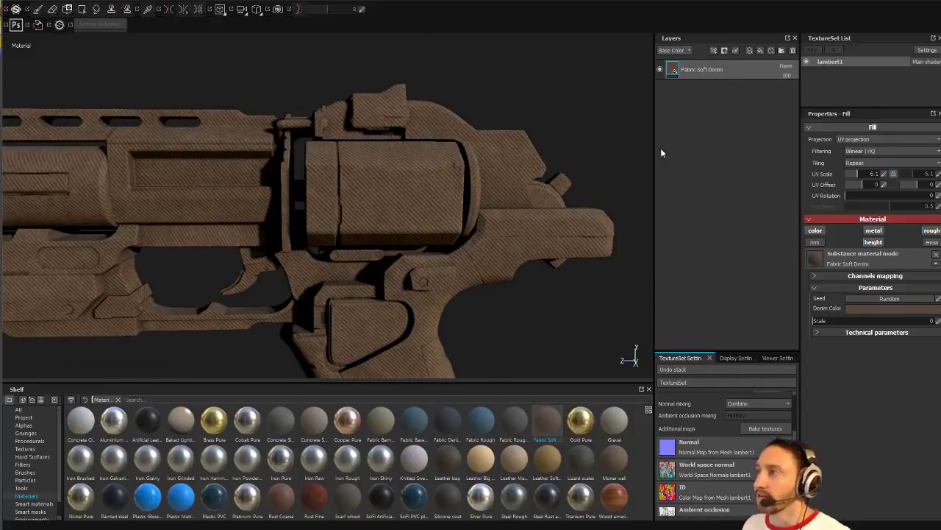
Step: Add a fill layer named "stitch" above the denim layer and give it a black mask
{"action": "left_click", "coordinate": [760, 50]}
{"action": "double_click", "coordinate": [701, 69]}
{"action": "type", "text": "stitch"}
{"action": "key", "text": "Return"}
{"action": "right_click", "coordinate": [700, 70]}
{"action": "left_click", "coordinate": [724, 89]}
{"action": "scroll", "coordinate": [416, 144], "scroll_direction": "up", "scroll_amount": 2}
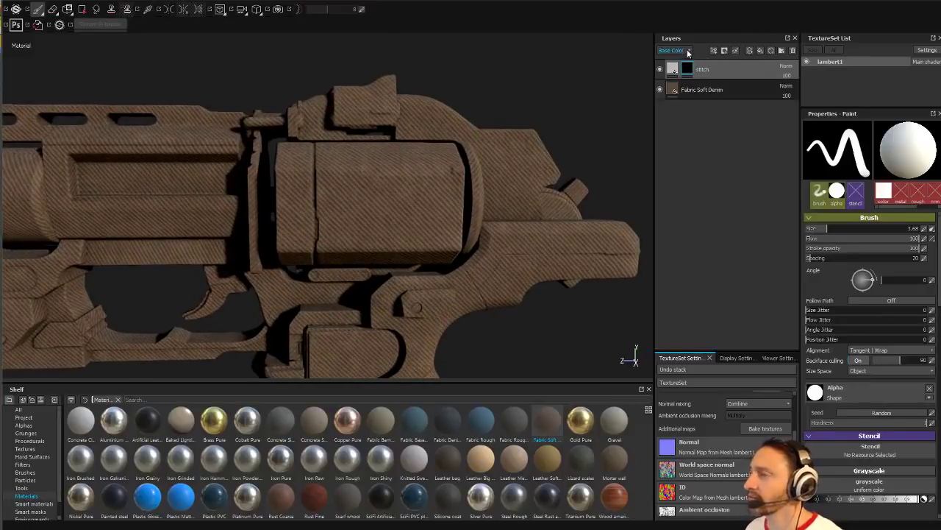
Step: Group the stitch layer into a folder and name the folder "stitchesall"
{"action": "left_click", "coordinate": [688, 50]}
{"action": "left_click", "coordinate": [708, 68]}
{"action": "key", "text": "ctrl+g"}
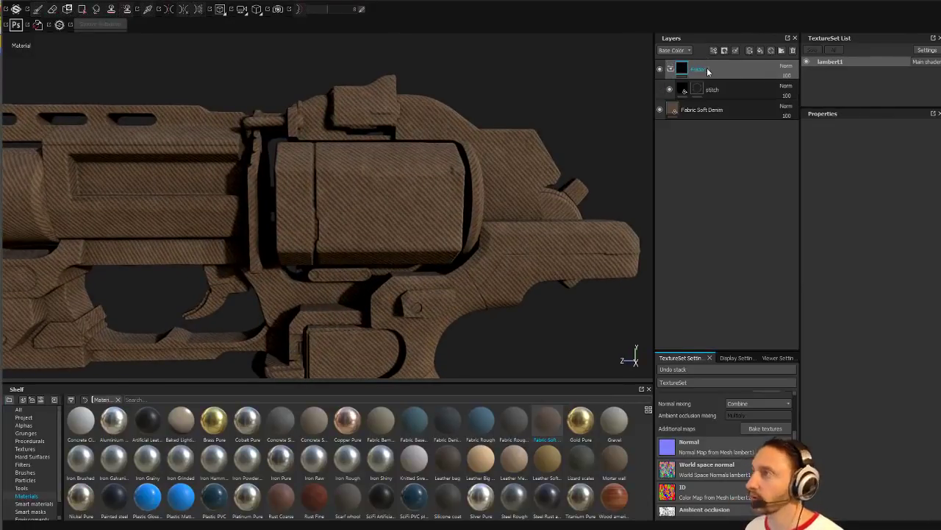
{"action": "left_click_drag", "start_coordinate": [588, 136], "coordinate": [637, 132], "text": "alt"}
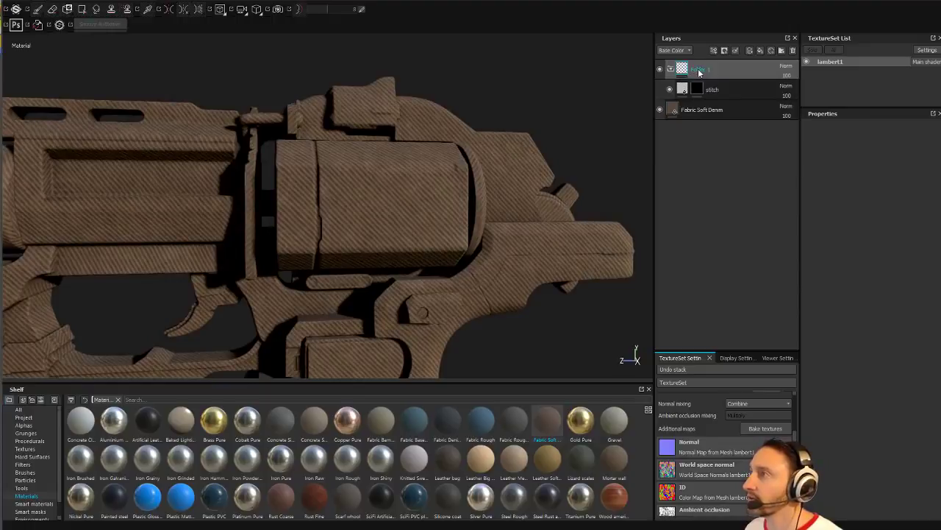
{"action": "type", "text": "stitchesall"}
{"action": "key", "text": "Return"}
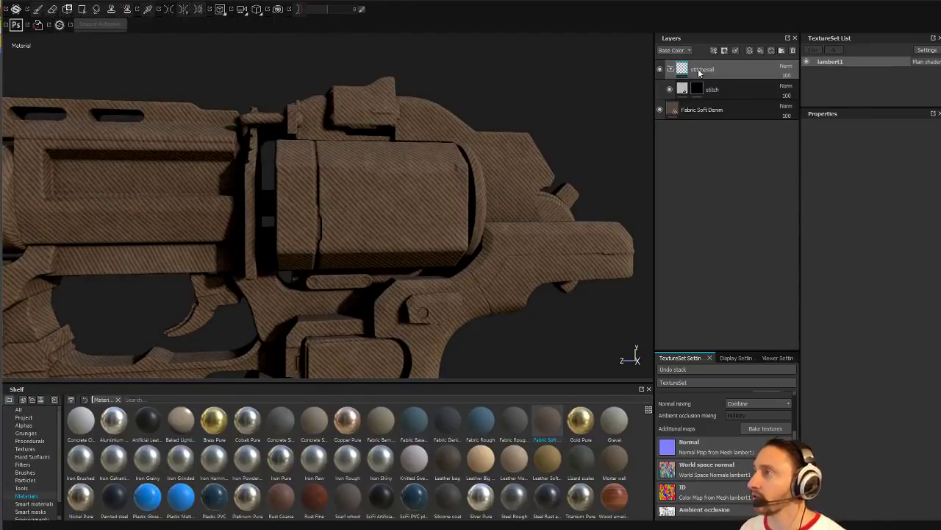
Step: Select the stitch layer's mask and choose the Stitches Small brush for painting on it
{"action": "left_click", "coordinate": [706, 89]}
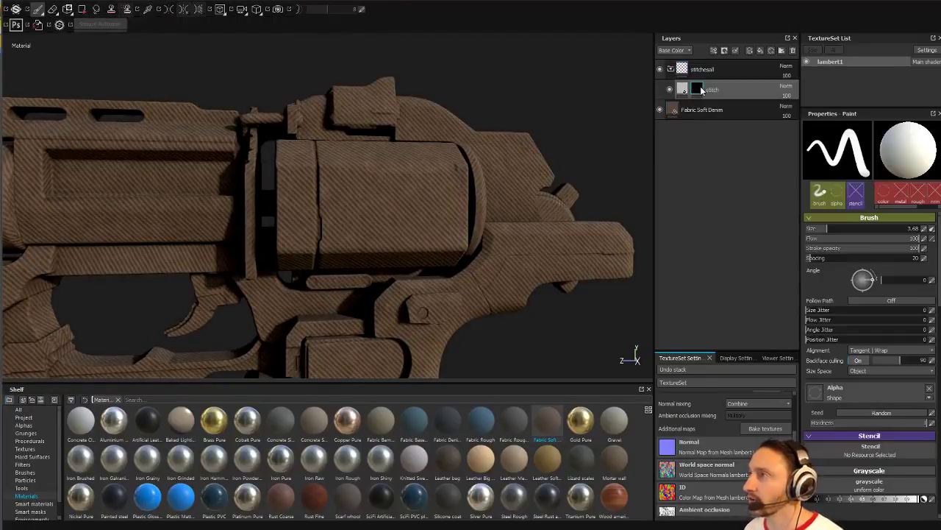
{"action": "left_click", "coordinate": [34, 473]}
{"action": "scroll", "coordinate": [336, 487], "scroll_direction": "down", "scroll_amount": 1}
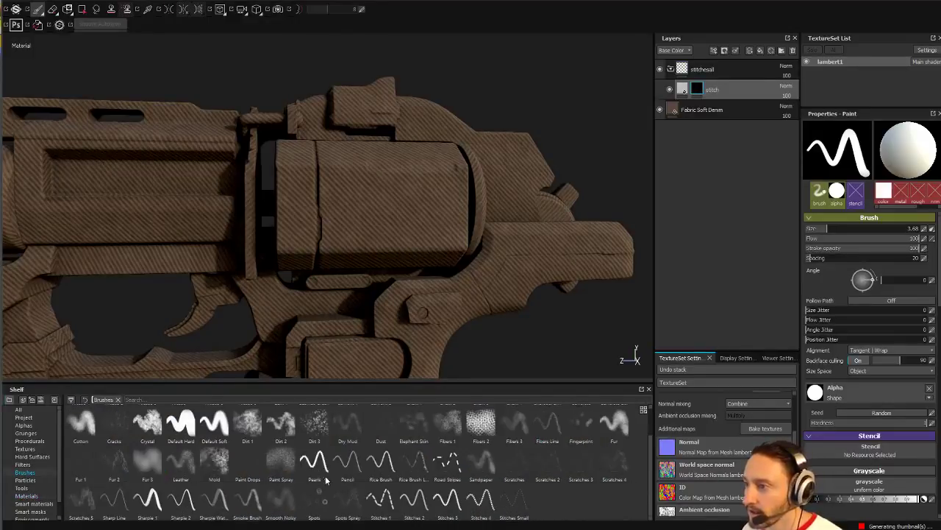
{"action": "left_click", "coordinate": [380, 500]}
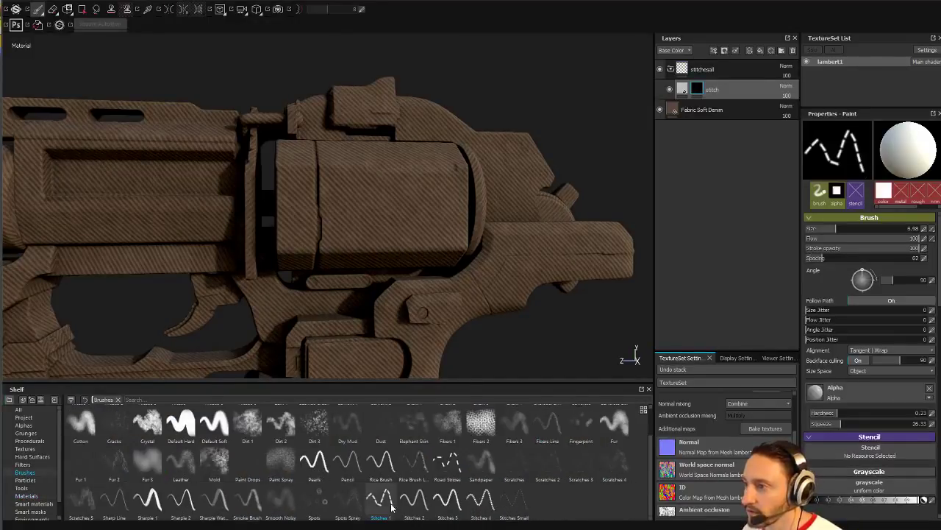
{"action": "left_click", "coordinate": [518, 508]}
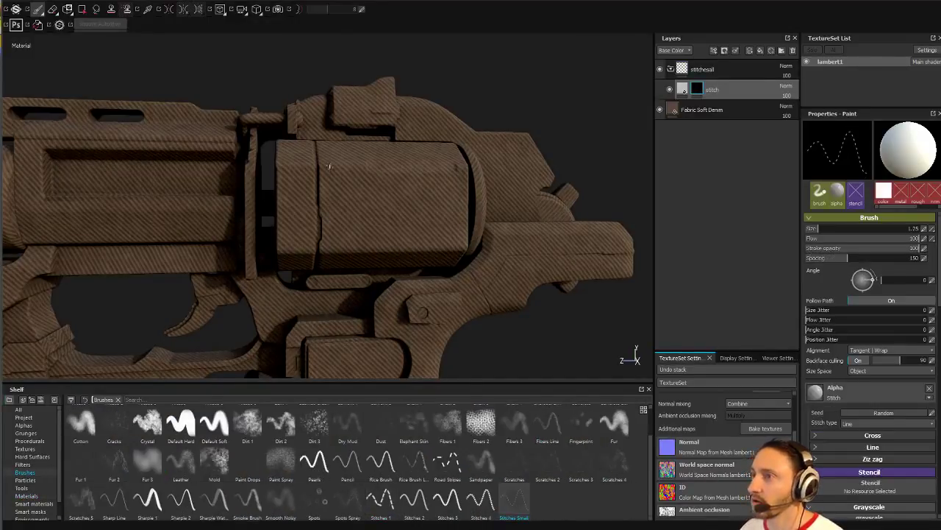
Step: Enlarge the brush to size 10.12 and set the Stitch alpha's Line options to Count 2, Spacing 0.15, Scale Y 1 and Scale X 0.52
{"action": "right_click_drag", "start_coordinate": [329, 171], "coordinate": [344, 166], "text": "ctrl"}
{"action": "mouse_move", "coordinate": [401, 175]}
{"action": "right_mouse_down", "text": "ctrl"}
{"action": "mouse_move", "coordinate": [365, 190]}
{"action": "mouse_move", "coordinate": [392, 183]}
{"action": "right_mouse_up", "text": "ctrl"}
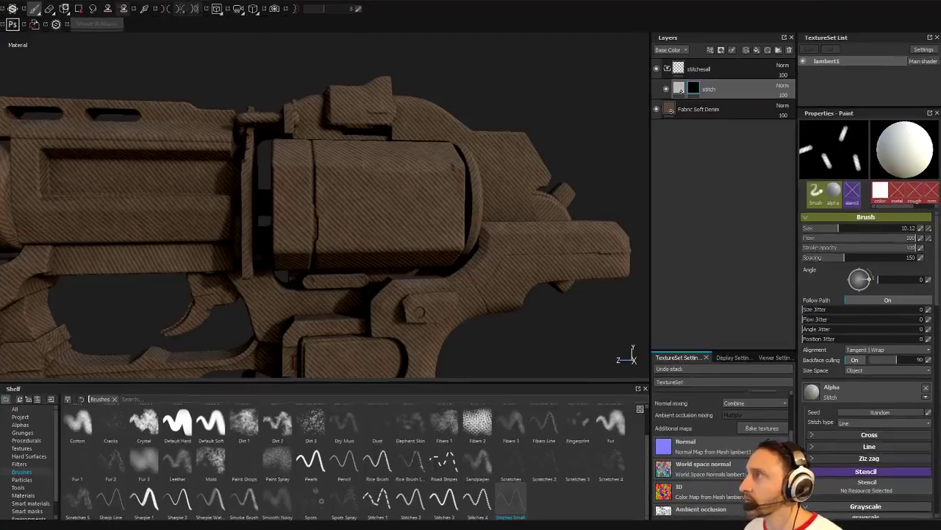
{"action": "left_click_drag", "start_coordinate": [932, 237], "coordinate": [932, 292]}
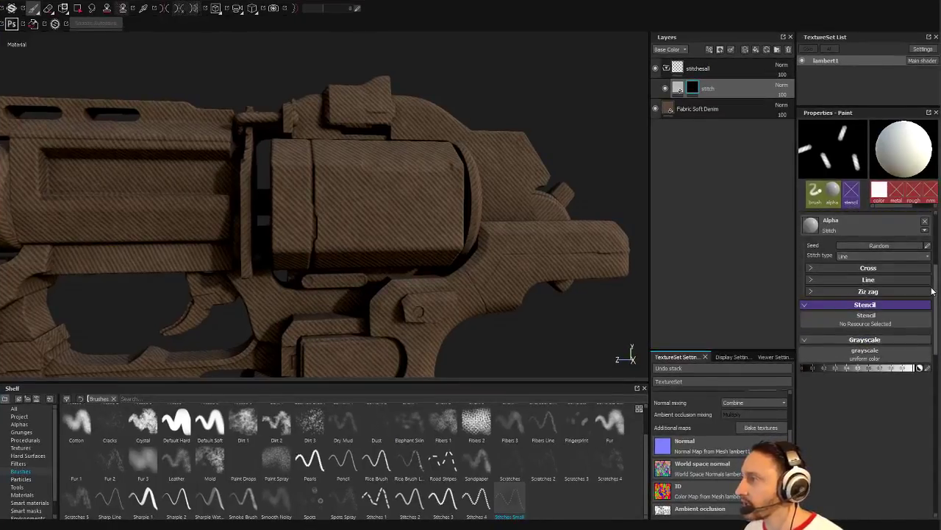
{"action": "scroll", "coordinate": [932, 292], "scroll_direction": "up", "scroll_amount": 1}
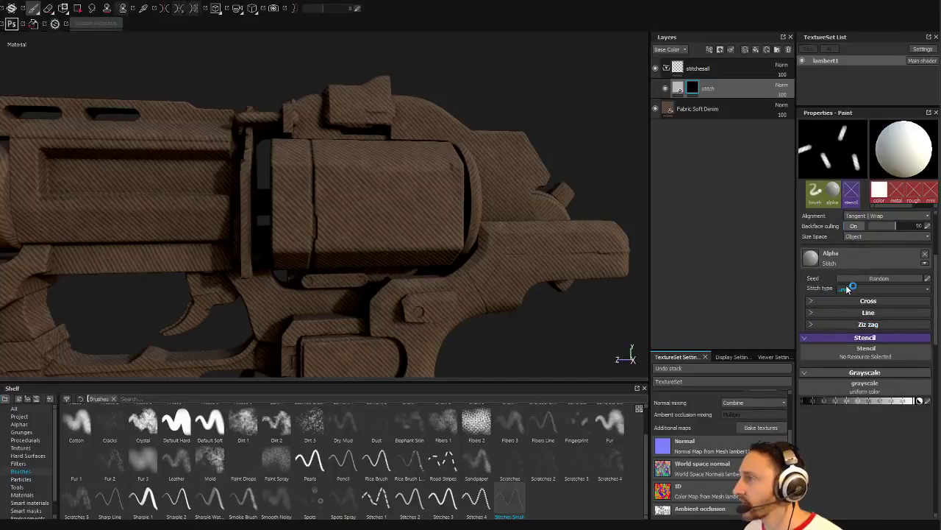
{"action": "scroll", "coordinate": [846, 294], "scroll_direction": "up", "scroll_amount": 2}
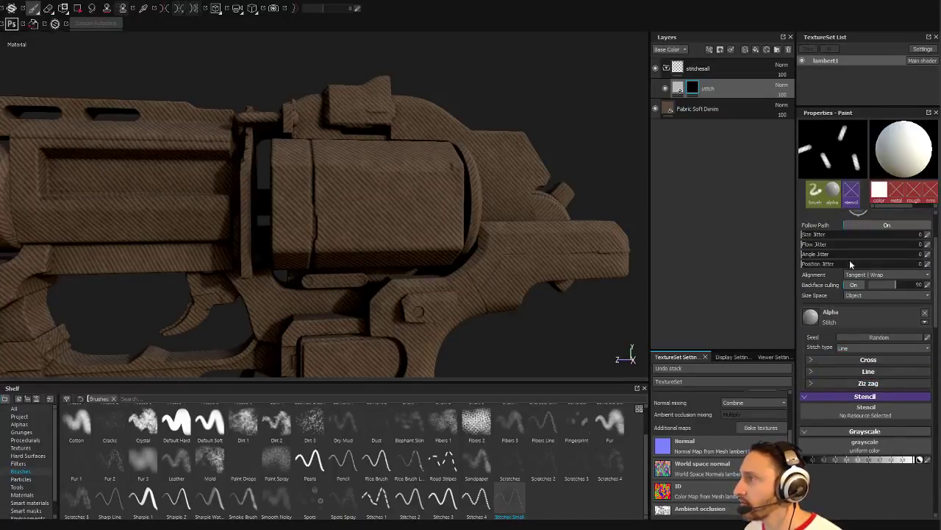
{"action": "left_click", "coordinate": [812, 371]}
{"action": "scroll", "coordinate": [812, 381], "scroll_direction": "down", "scroll_amount": 2}
{"action": "scroll", "coordinate": [812, 381], "scroll_direction": "up", "scroll_amount": 1}
{"action": "left_click_drag", "start_coordinate": [845, 397], "coordinate": [809, 401]}
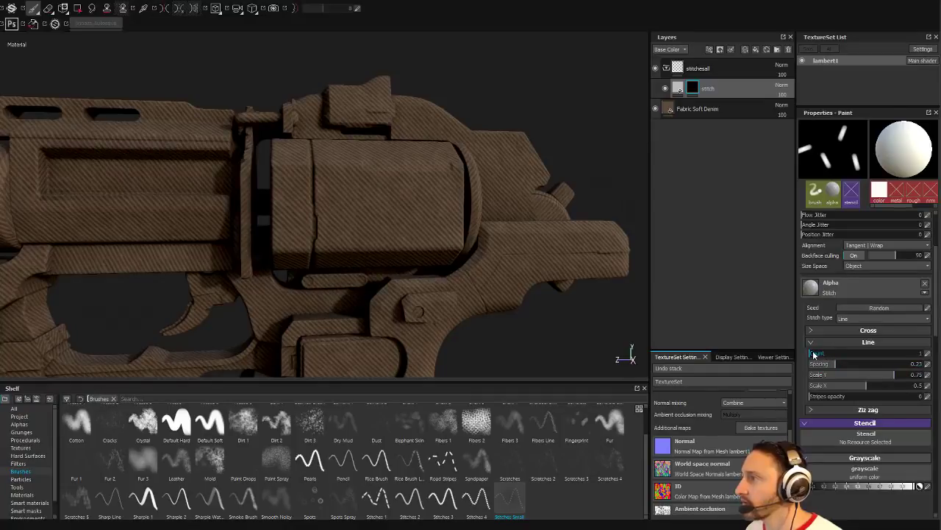
{"action": "left_click_drag", "start_coordinate": [826, 357], "coordinate": [853, 352]}
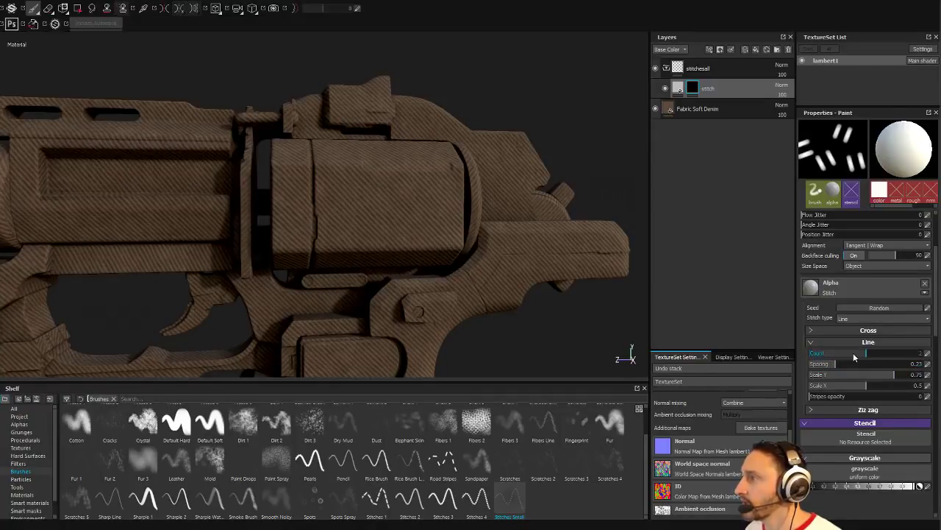
{"action": "mouse_move", "coordinate": [894, 373]}
{"action": "left_mouse_down"}
{"action": "mouse_move", "coordinate": [849, 376]}
{"action": "mouse_move", "coordinate": [929, 375]}
{"action": "left_mouse_up"}
{"action": "mouse_move", "coordinate": [864, 387]}
{"action": "left_mouse_down"}
{"action": "mouse_move", "coordinate": [816, 386]}
{"action": "mouse_move", "coordinate": [880, 388]}
{"action": "mouse_move", "coordinate": [867, 393]}
{"action": "left_mouse_up"}
{"action": "left_click_drag", "start_coordinate": [836, 364], "coordinate": [826, 366]}
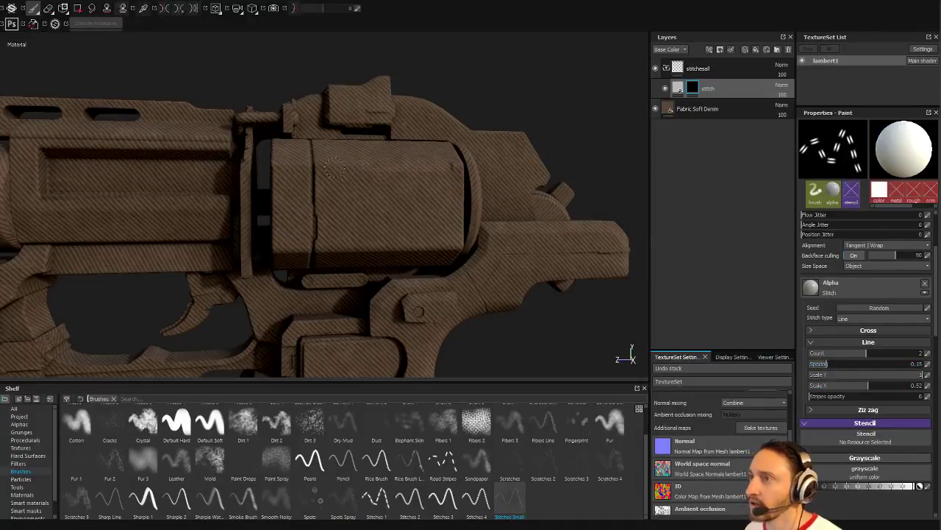
Step: Try a double-stitch stroke across the cylinder on the stitch mask and undo it
{"action": "left_click_drag", "start_coordinate": [332, 153], "coordinate": [403, 222]}
{"action": "key", "text": "ctrl+z"}
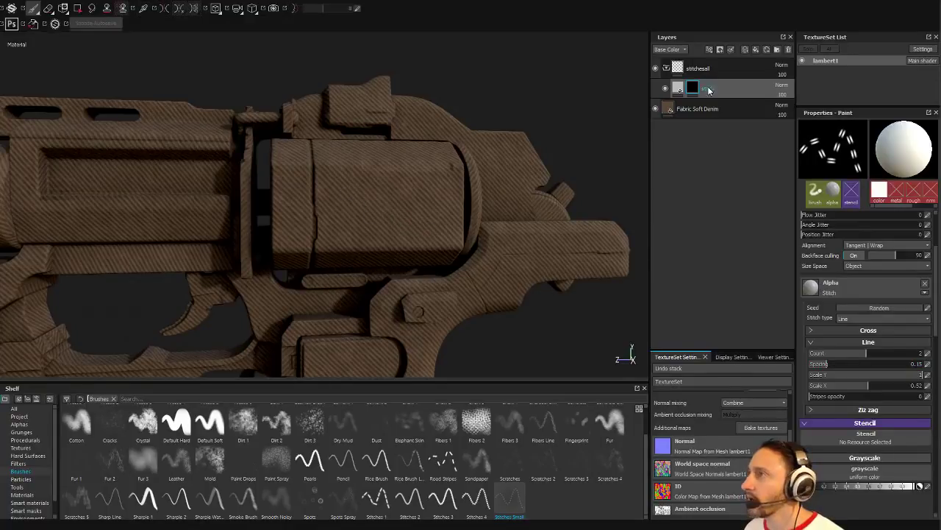
Step: Show the Height channel in the layer stack and set the stitchesall folder's blending mode to Replace
{"action": "left_click", "coordinate": [706, 69]}
{"action": "left_click", "coordinate": [671, 49]}
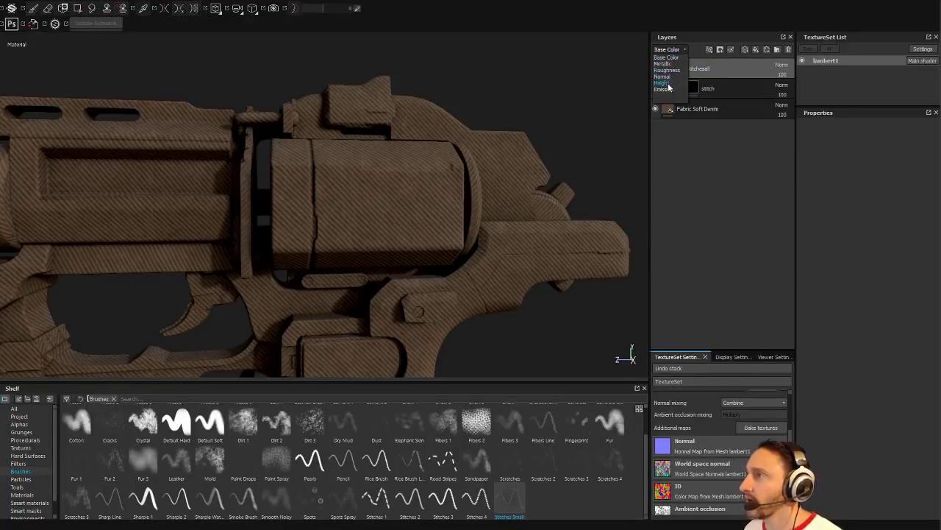
{"action": "left_click", "coordinate": [663, 82]}
{"action": "left_click", "coordinate": [781, 65]}
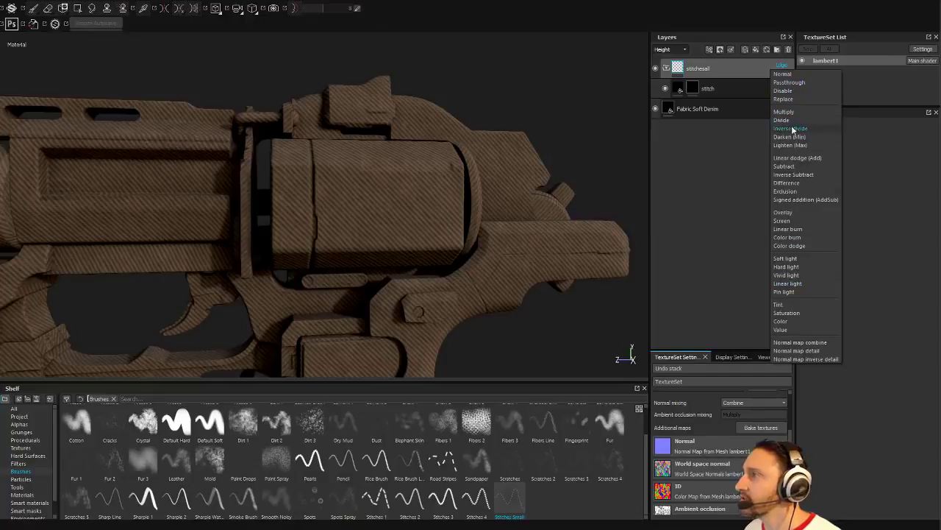
{"action": "left_click", "coordinate": [790, 99]}
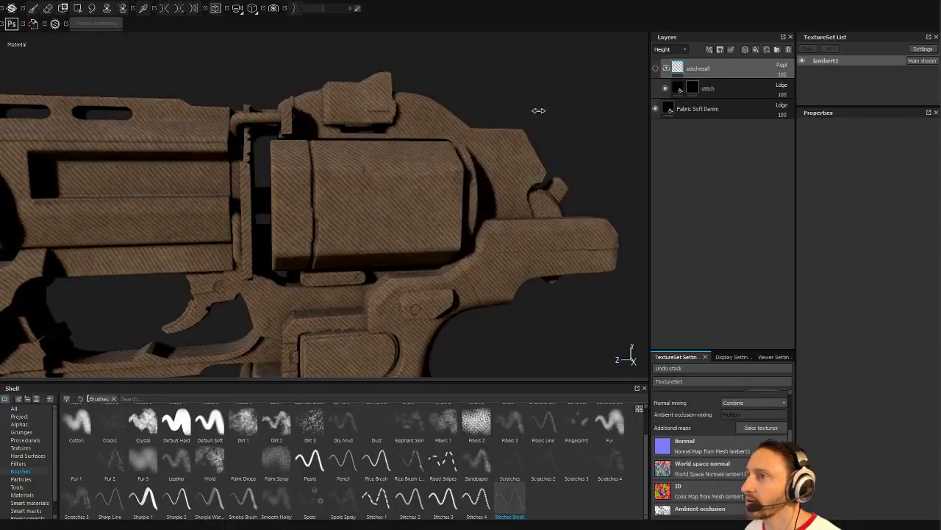
Step: Clear the mask of the stitch layer
{"action": "double_click", "coordinate": [698, 69]}
{"action": "left_click", "coordinate": [693, 88]}
{"action": "right_click", "coordinate": [694, 88]}
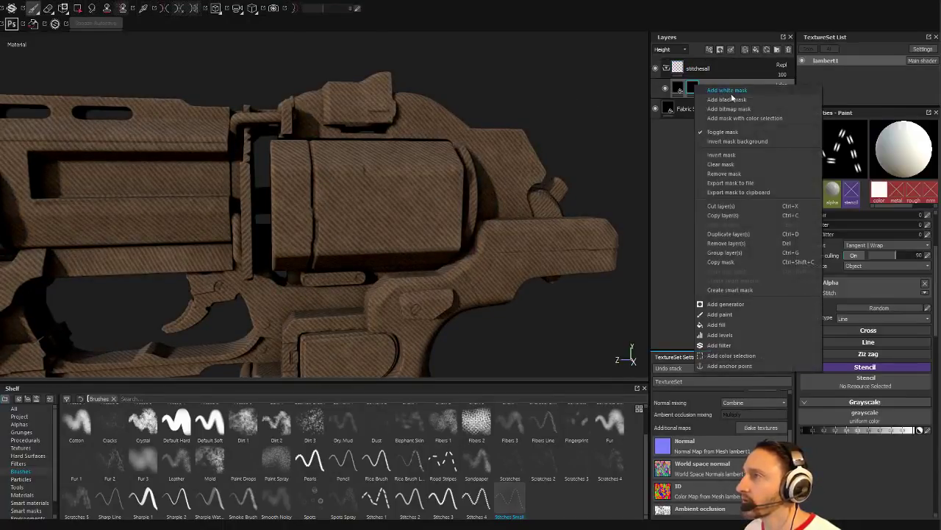
{"action": "left_click", "coordinate": [741, 165]}
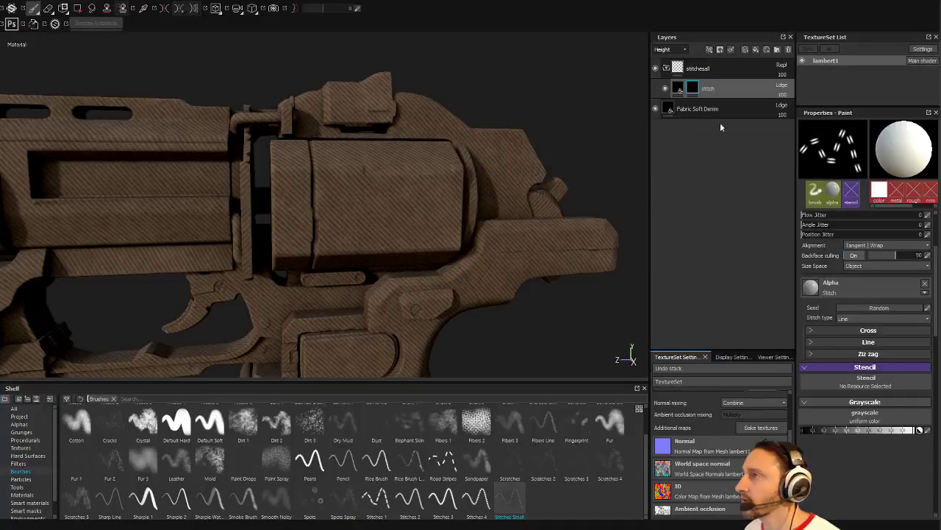
{"action": "right_click", "coordinate": [697, 86]}
Step: Set the stitchesall folder's Height blending mode to Normal
{"action": "left_click", "coordinate": [691, 68]}
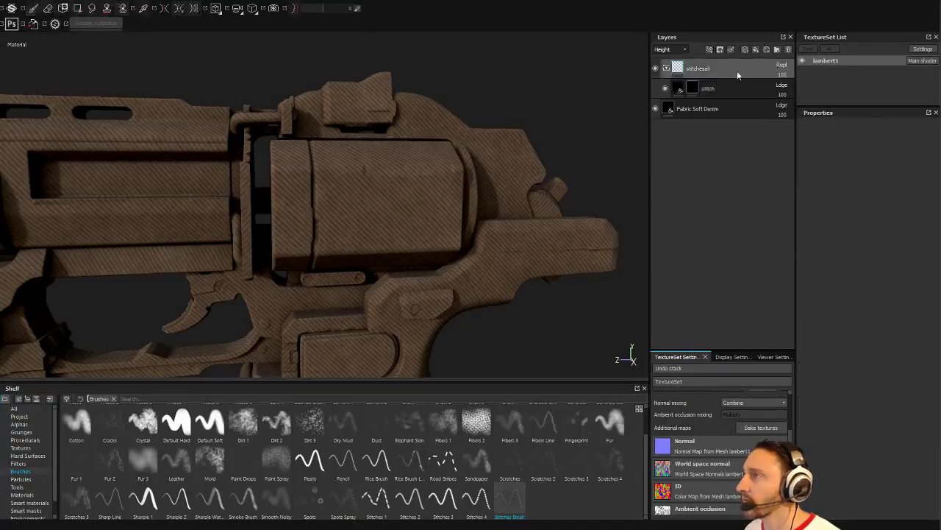
{"action": "left_click", "coordinate": [781, 66]}
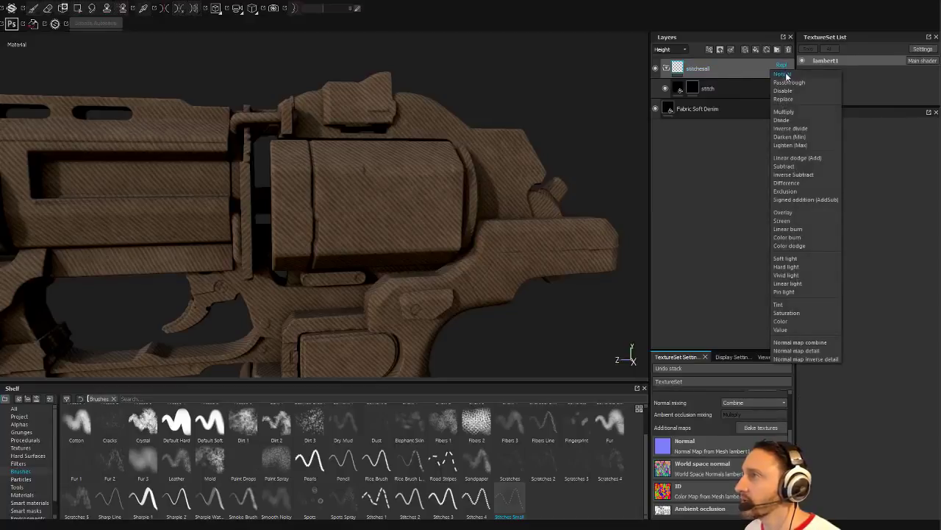
{"action": "left_click", "coordinate": [782, 73]}
Step: Sample the denim's brown as the stitch fill's base color, lighten it to tan, and set the roughness to about 0.8
{"action": "left_click_drag", "start_coordinate": [508, 167], "coordinate": [514, 145], "text": "alt"}
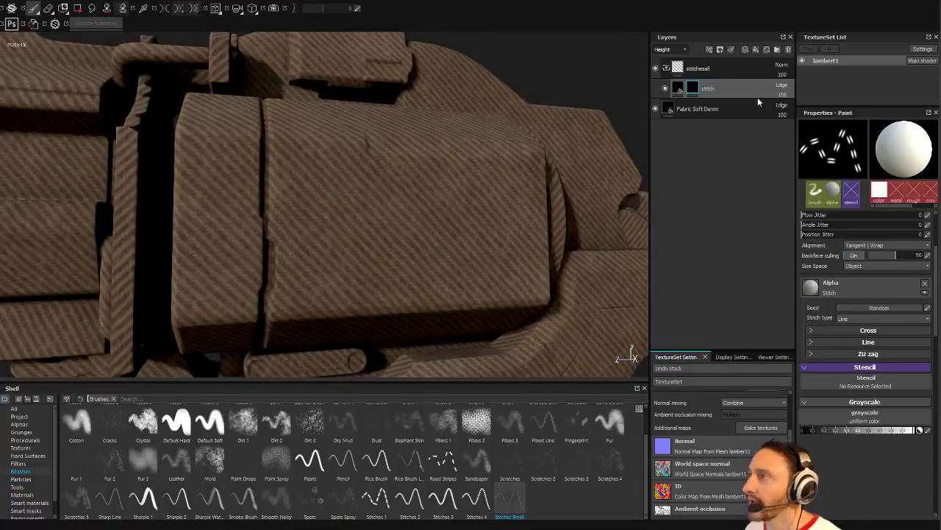
{"action": "right_click_drag", "start_coordinate": [477, 175], "coordinate": [185, 65], "text": "alt"}
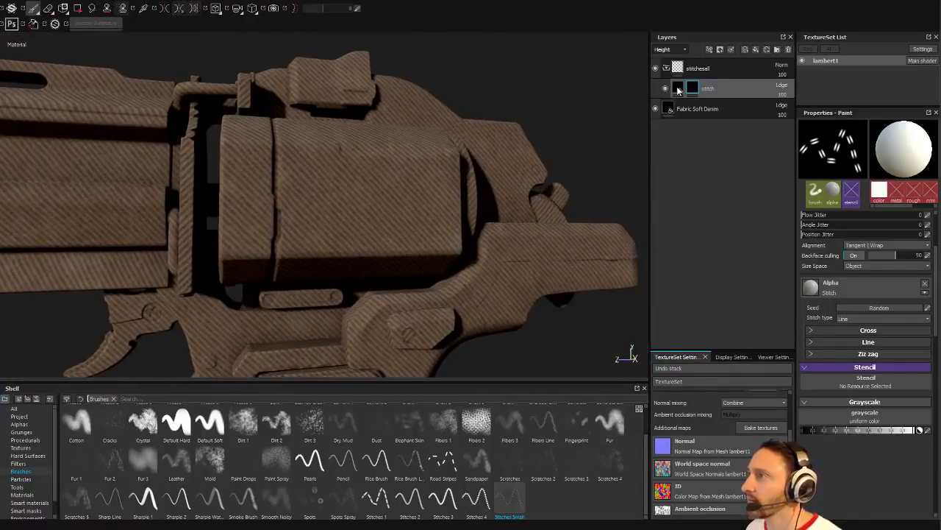
{"action": "left_click", "coordinate": [678, 89]}
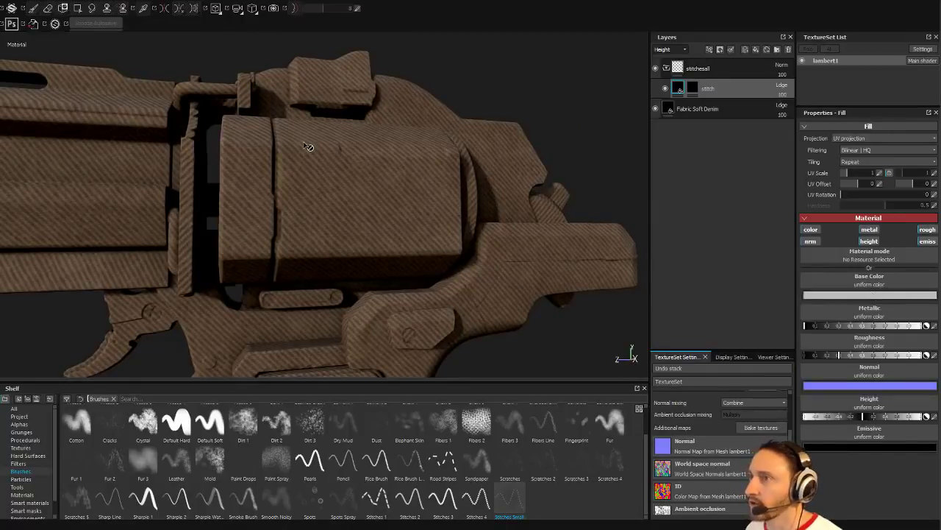
{"action": "left_click", "coordinate": [867, 295]}
{"action": "left_click_drag", "start_coordinate": [838, 252], "coordinate": [382, 180]}
{"action": "left_click", "coordinate": [382, 182]}
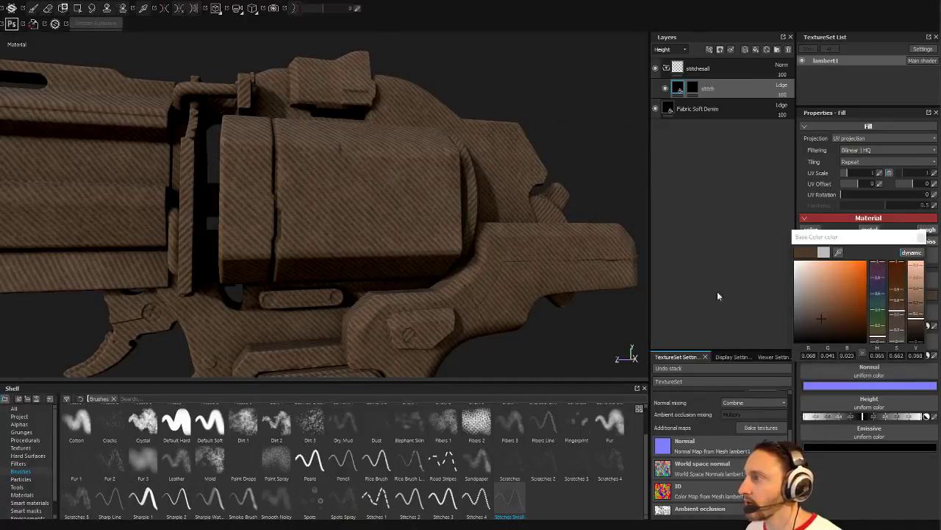
{"action": "left_click", "coordinate": [820, 286]}
{"action": "left_click", "coordinate": [922, 238]}
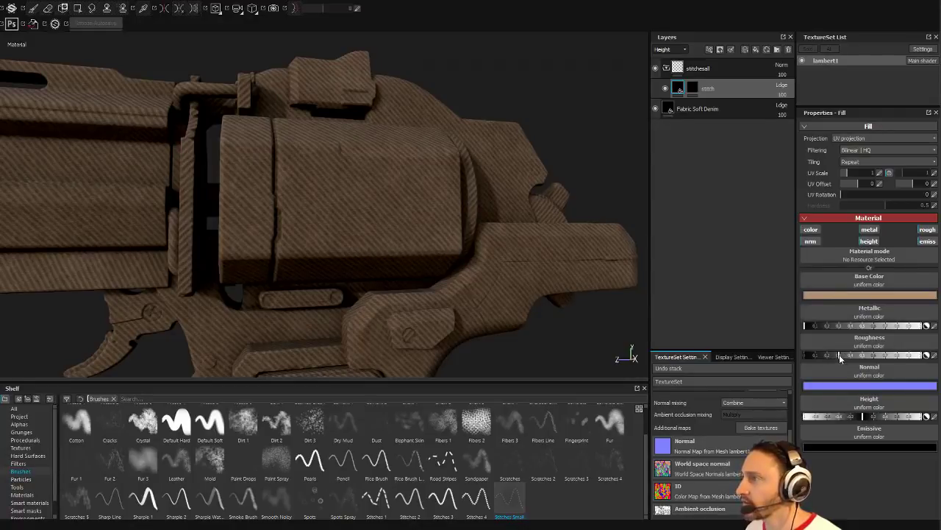
{"action": "left_click_drag", "start_coordinate": [811, 355], "coordinate": [920, 366]}
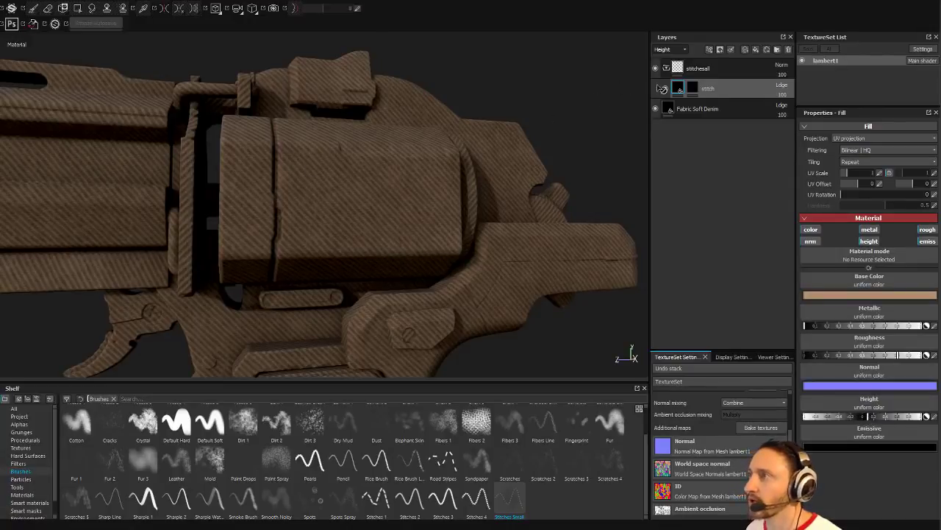
Step: Paint a curved test line of double stitches across the cylinder on the stitch layer's mask
{"action": "left_click", "coordinate": [692, 88]}
{"action": "mouse_move", "coordinate": [288, 147]}
{"action": "left_mouse_down"}
{"action": "mouse_move", "coordinate": [324, 202]}
{"action": "mouse_move", "coordinate": [426, 228]}
{"action": "left_mouse_up"}
{"action": "left_click_drag", "start_coordinate": [549, 247], "coordinate": [400, 204], "text": "alt"}
{"action": "key", "text": "ctrl+z"}
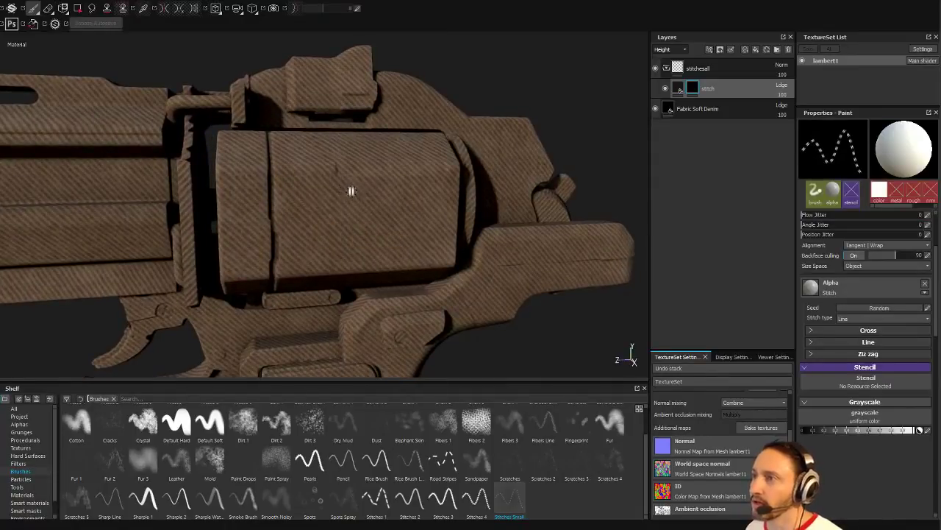
{"action": "mouse_move", "coordinate": [290, 147]}
{"action": "left_mouse_down"}
{"action": "mouse_move", "coordinate": [305, 185]}
{"action": "mouse_move", "coordinate": [441, 254]}
{"action": "left_mouse_up"}
{"action": "right_click_drag", "start_coordinate": [414, 216], "coordinate": [480, 274], "text": "alt"}
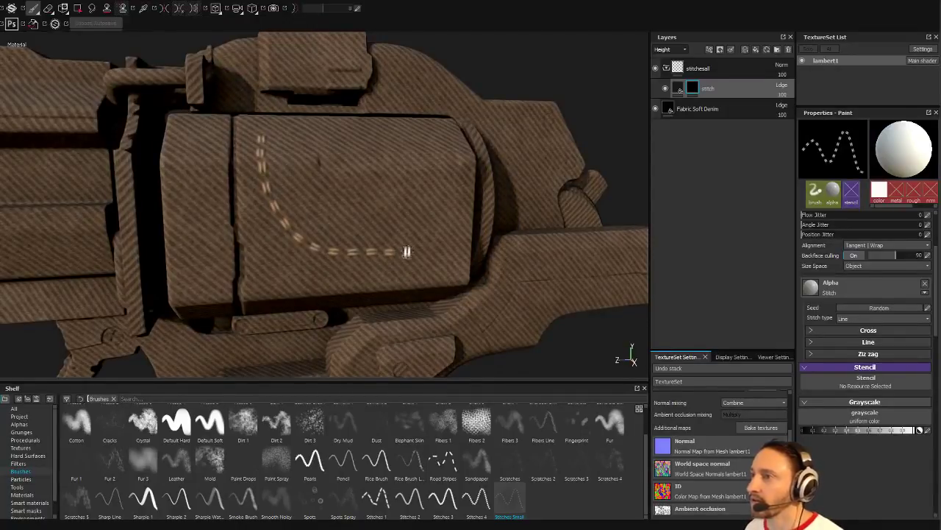
Step: Raise the stitch fill's height slightly and make its base color a lighter, warmer tan
{"action": "left_click", "coordinate": [678, 90]}
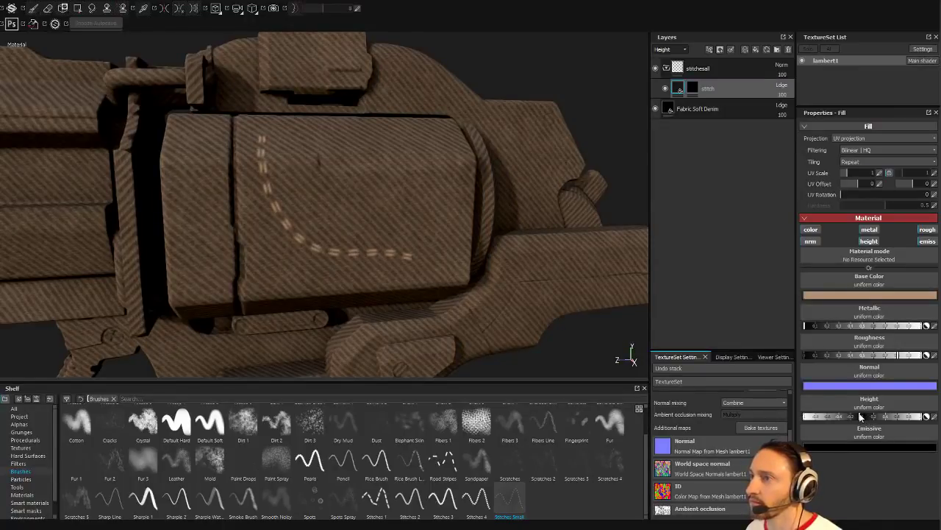
{"action": "mouse_move", "coordinate": [861, 416]}
{"action": "left_mouse_down"}
{"action": "mouse_move", "coordinate": [923, 417]}
{"action": "mouse_move", "coordinate": [869, 417]}
{"action": "left_mouse_up"}
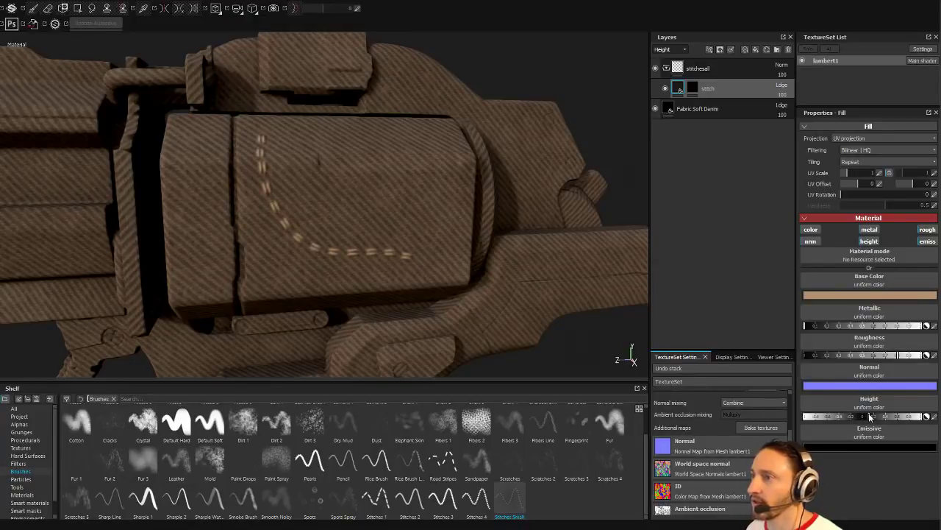
{"action": "left_click", "coordinate": [840, 295]}
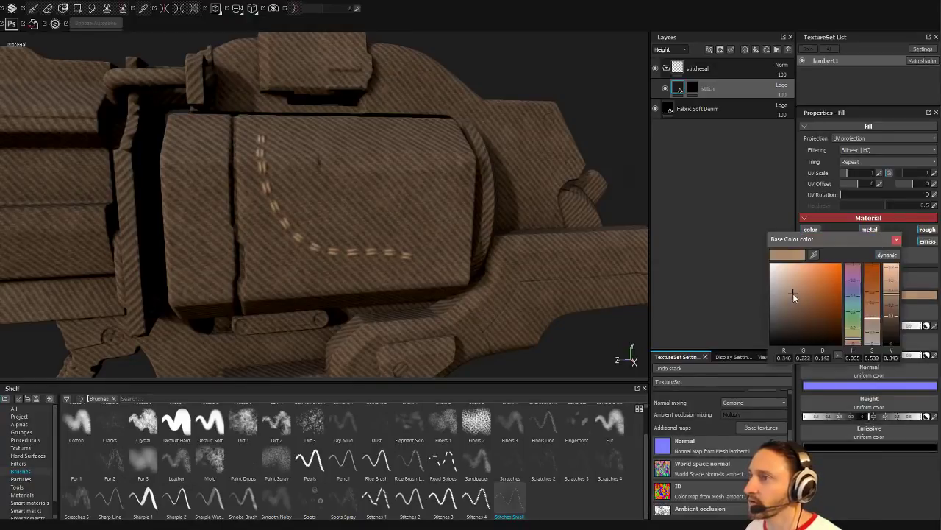
{"action": "left_click_drag", "start_coordinate": [789, 295], "coordinate": [797, 284]}
{"action": "left_click", "coordinate": [897, 240]}
{"action": "right_click_drag", "start_coordinate": [426, 204], "coordinate": [215, 150], "text": "alt"}
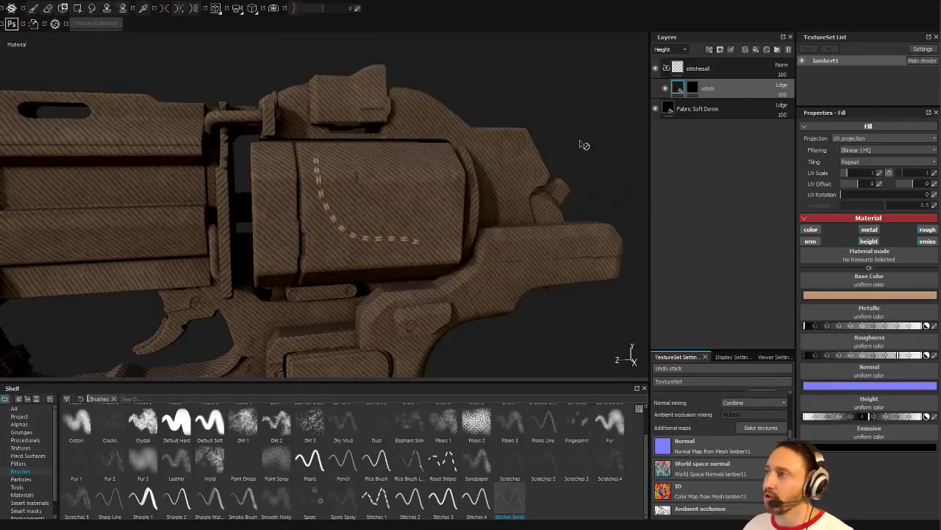
Step: Try another short stroke on the stitch mask and undo the test stitches on the cylinder
{"action": "left_click", "coordinate": [690, 89]}
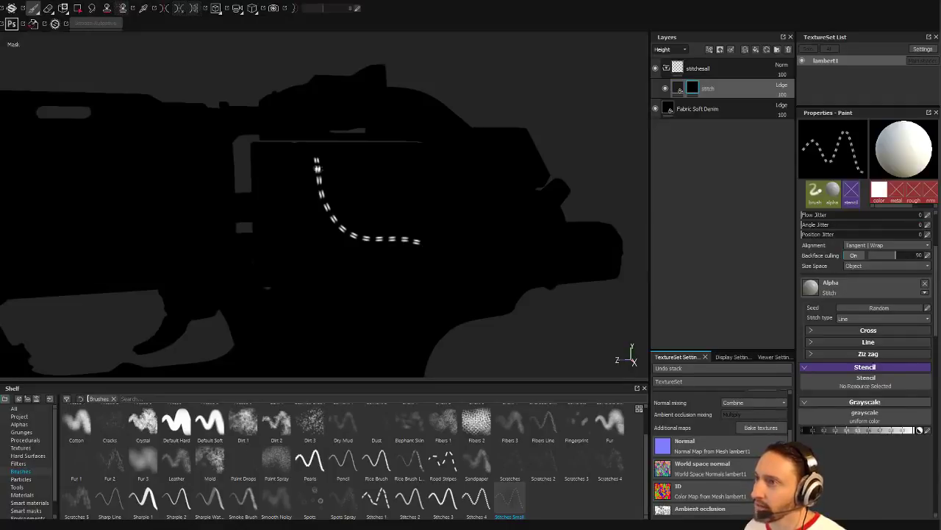
{"action": "mouse_move", "coordinate": [334, 167]}
{"action": "left_mouse_down"}
{"action": "mouse_move", "coordinate": [379, 221]}
{"action": "mouse_move", "coordinate": [350, 200]}
{"action": "left_mouse_up"}
{"action": "key", "text": "ctrl+z"}
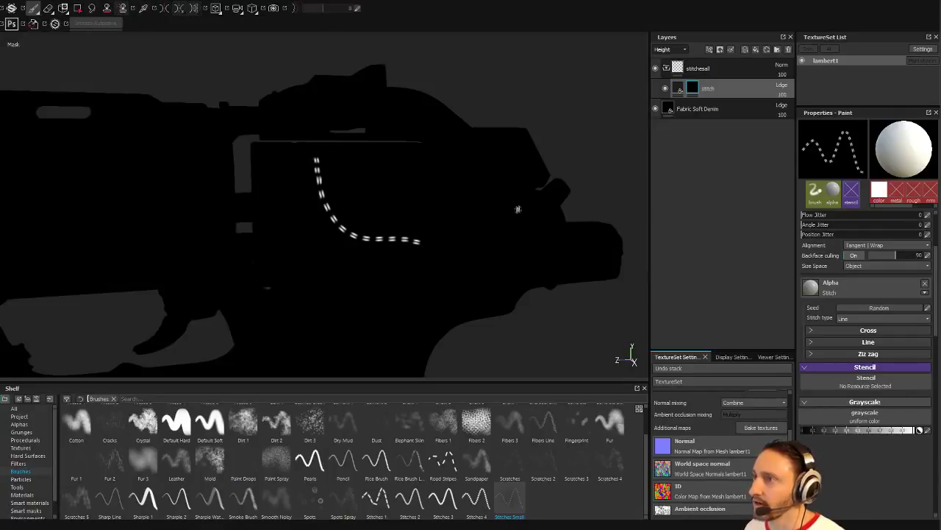
{"action": "left_click", "coordinate": [681, 68]}
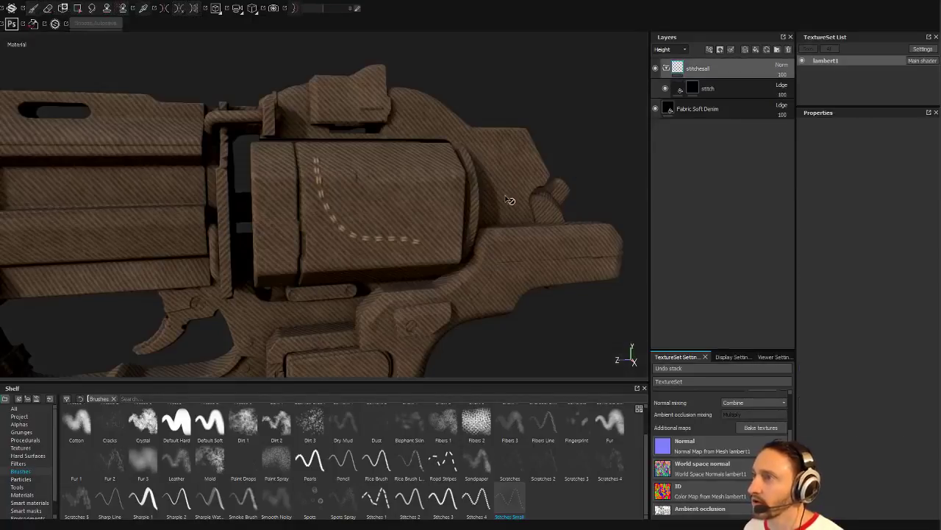
{"action": "key", "text": "ctrl+z"}
Step: Switch the viewport to the orthographic view with the cylinder in sight
{"action": "key", "text": "F6"}
{"action": "left_click", "coordinate": [253, 8]}
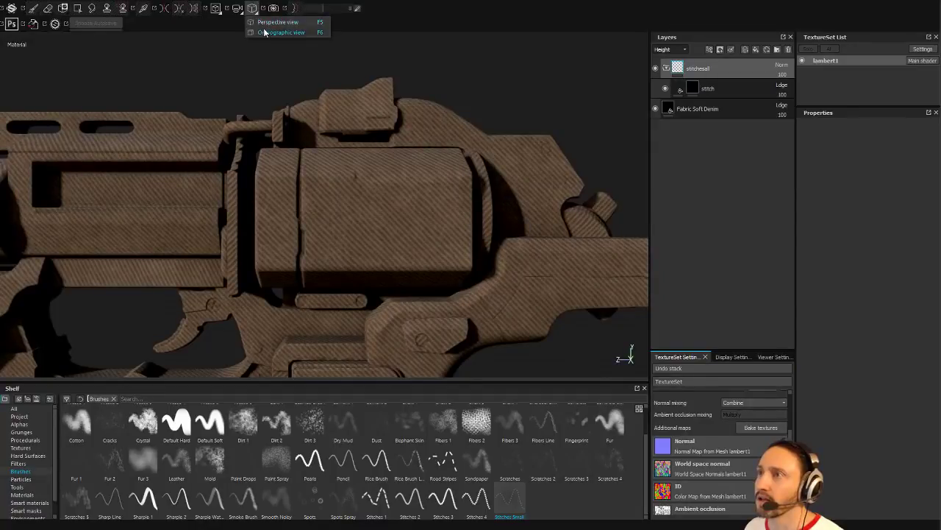
{"action": "left_click", "coordinate": [265, 32]}
{"action": "mouse_move", "coordinate": [343, 159]}
{"action": "middle_mouse_down"}
{"action": "mouse_move", "coordinate": [380, 141]}
{"action": "mouse_move", "coordinate": [336, 153]}
{"action": "middle_mouse_up"}
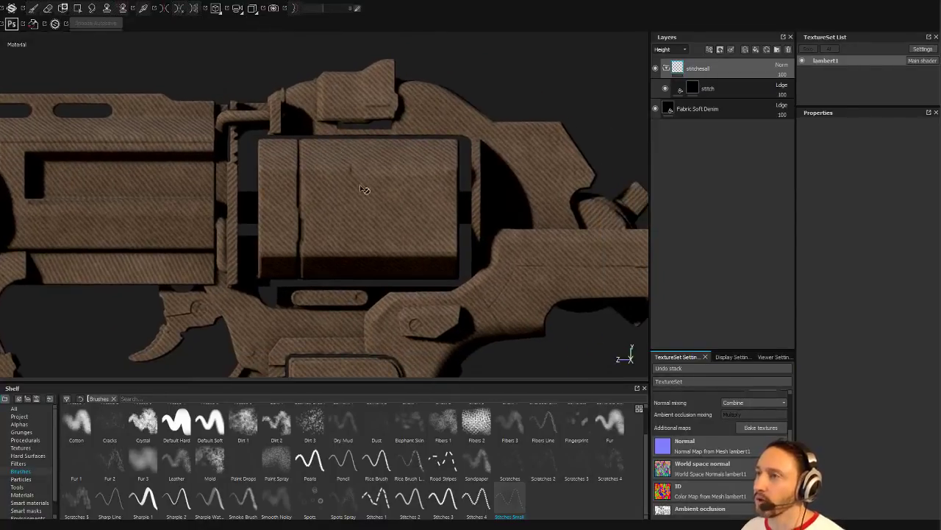
Step: Paint two straight vertical double-stitch lines on the stitch layer, one along each side of the cylinder's seam
{"action": "left_click", "coordinate": [662, 85]}
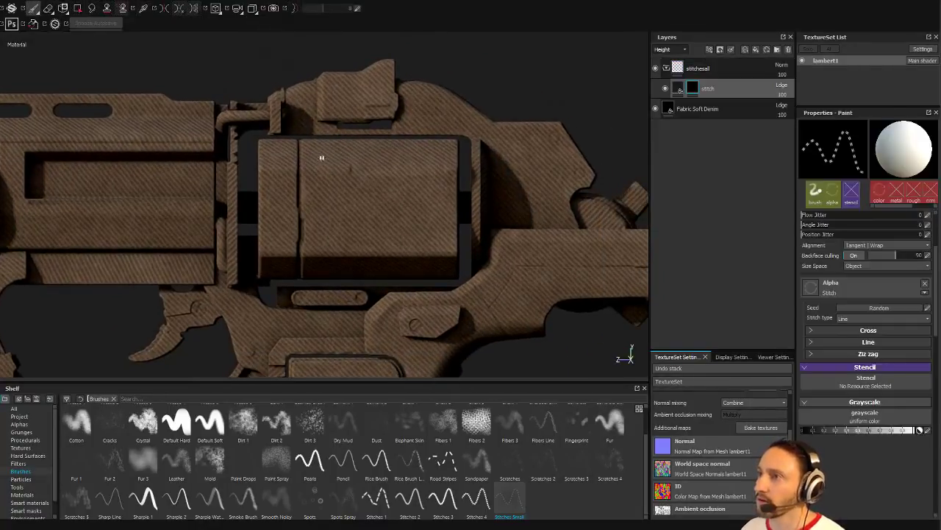
{"action": "left_click", "coordinate": [307, 270], "text": "shift"}
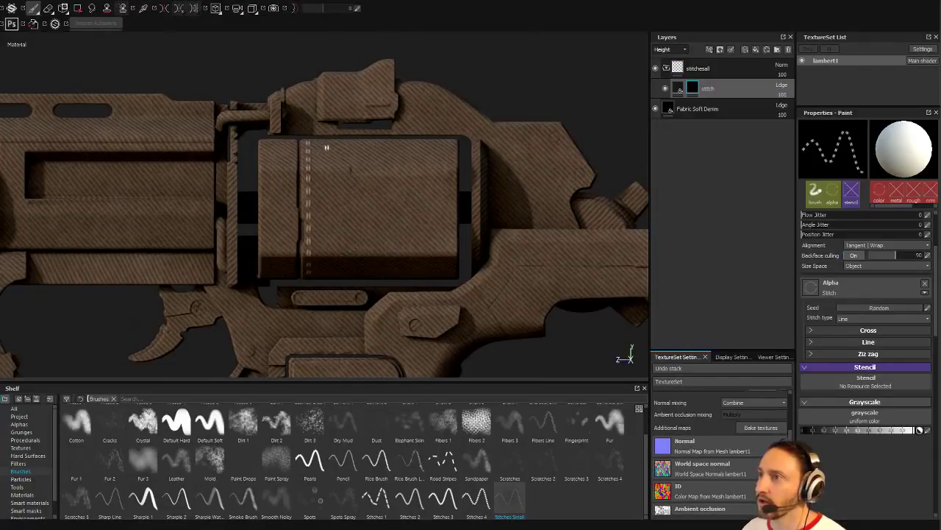
{"action": "left_click", "coordinate": [291, 142]}
{"action": "left_click", "coordinate": [290, 272], "text": "shift"}
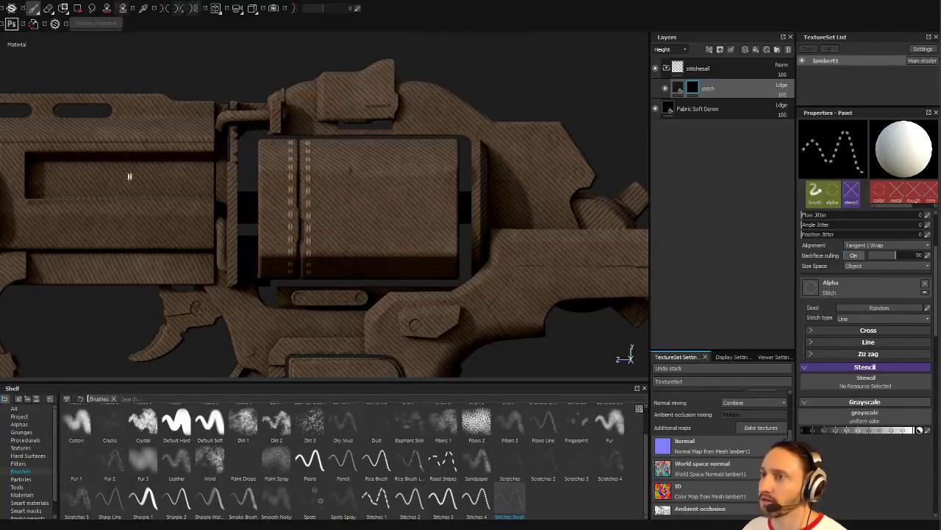
Step: Paint straight double-stitch lines around the barrel frame's recess, one along its lower edge and one down its front edge
{"action": "mouse_move", "coordinate": [227, 54]}
{"action": "middle_mouse_down", "text": "alt"}
{"action": "mouse_move", "coordinate": [297, 47]}
{"action": "mouse_move", "coordinate": [404, 79]}
{"action": "middle_mouse_up", "text": "alt"}
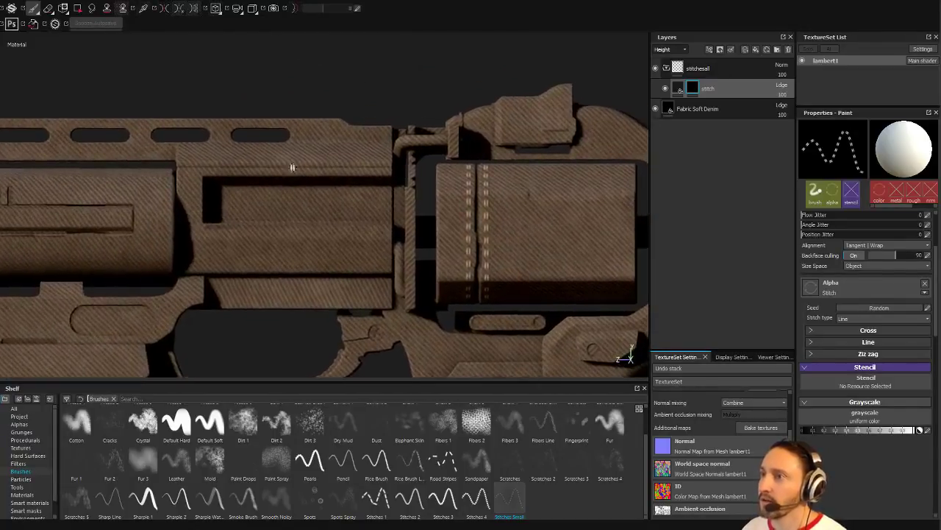
{"action": "left_click", "coordinate": [196, 229]}
{"action": "left_click", "coordinate": [387, 229], "text": "shift"}
{"action": "key", "text": "ctrl+z"}
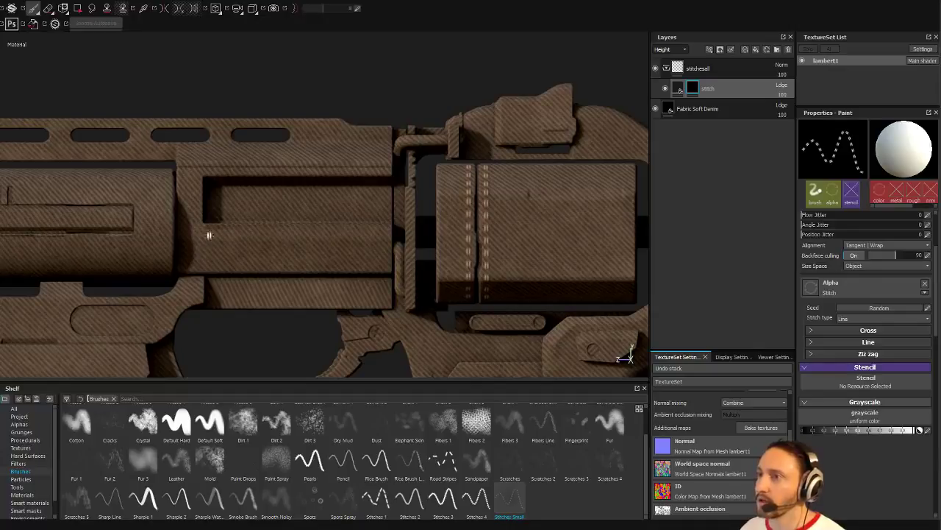
{"action": "left_click", "coordinate": [389, 230], "text": "shift"}
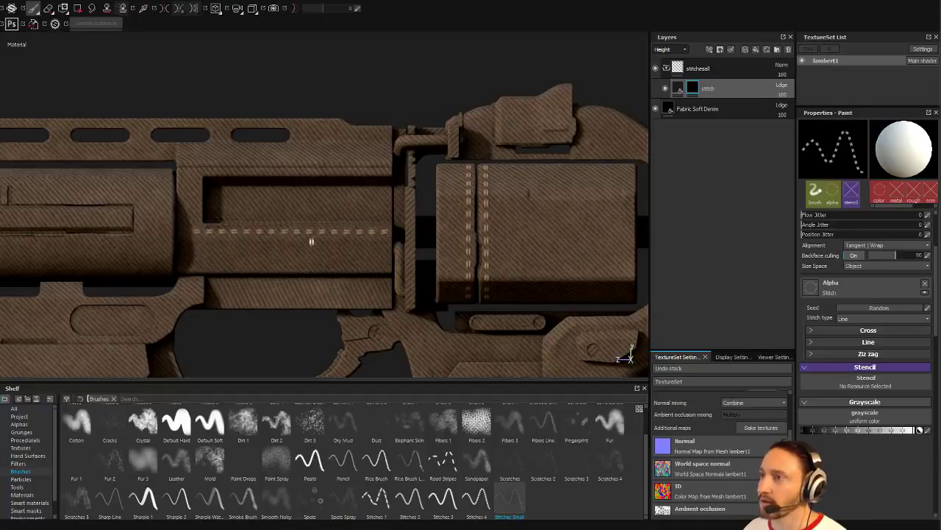
{"action": "left_click", "coordinate": [194, 176]}
{"action": "left_click", "coordinate": [194, 227], "text": "shift"}
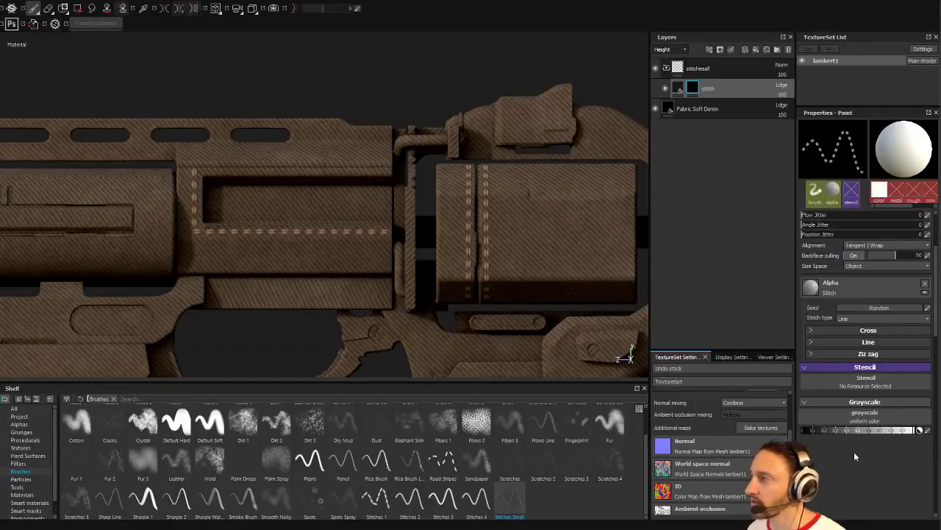
Step: Set the line stitch count to 1 and duplicate the stitch layer with its mask cleared
{"action": "left_click", "coordinate": [822, 342]}
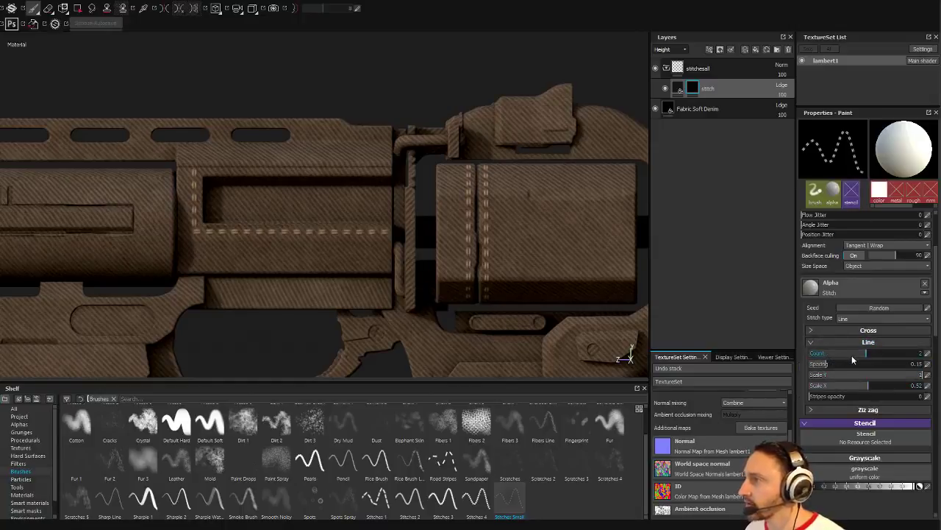
{"action": "left_click", "coordinate": [829, 354]}
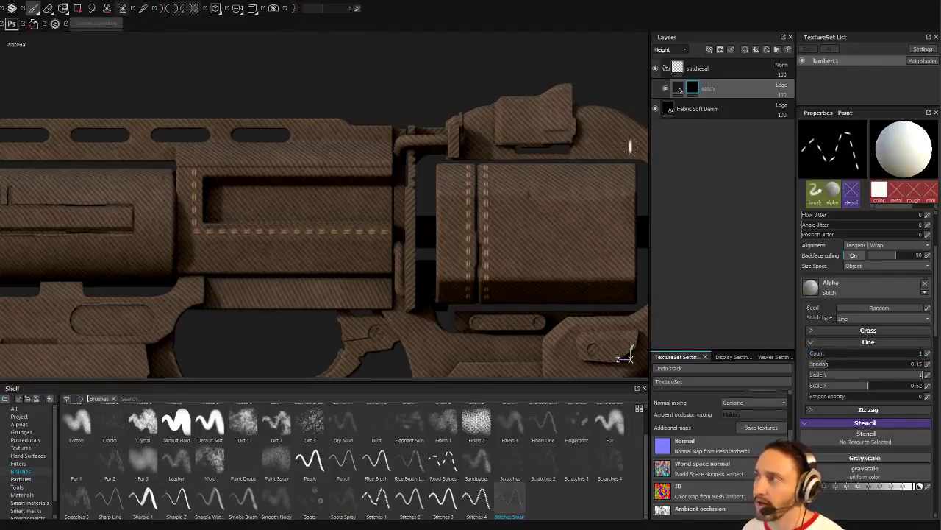
{"action": "key", "text": "ctrl+d"}
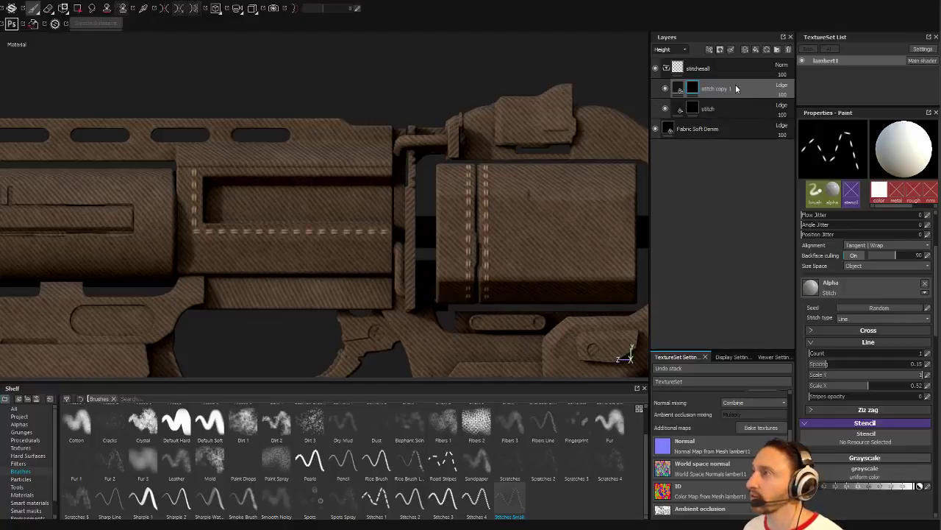
{"action": "right_click", "coordinate": [709, 86]}
{"action": "left_click", "coordinate": [743, 86]}
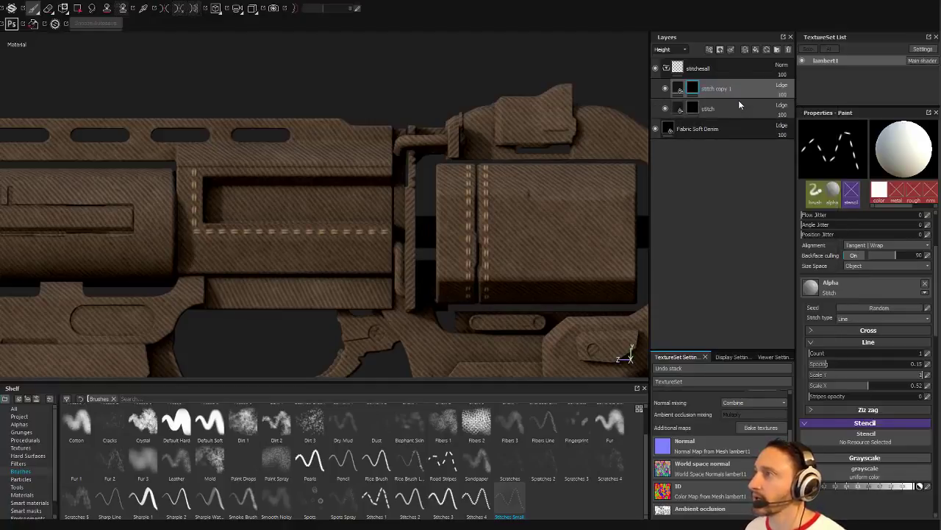
Step: Paint a straight single-stitch line on the copied layer's mask, just below the frame's horizontal double stitches
{"action": "left_click", "coordinate": [677, 88]}
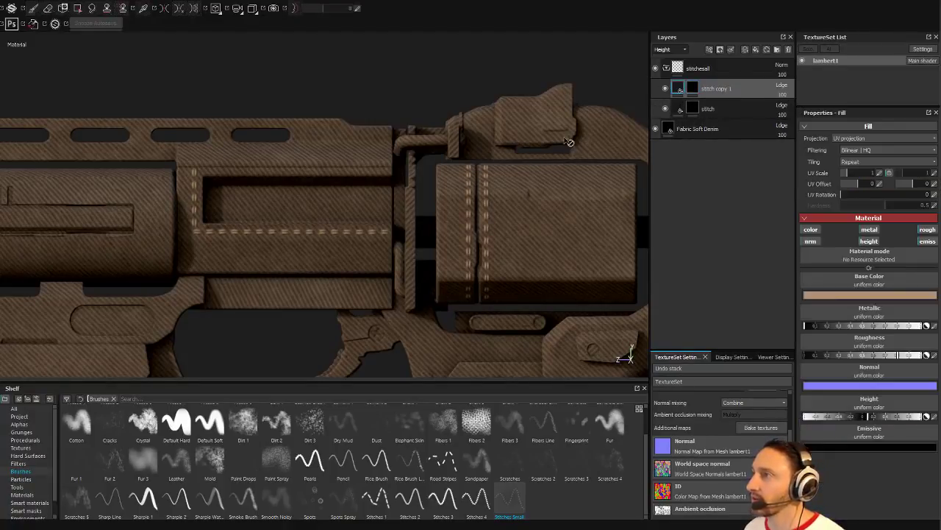
{"action": "left_click", "coordinate": [690, 89]}
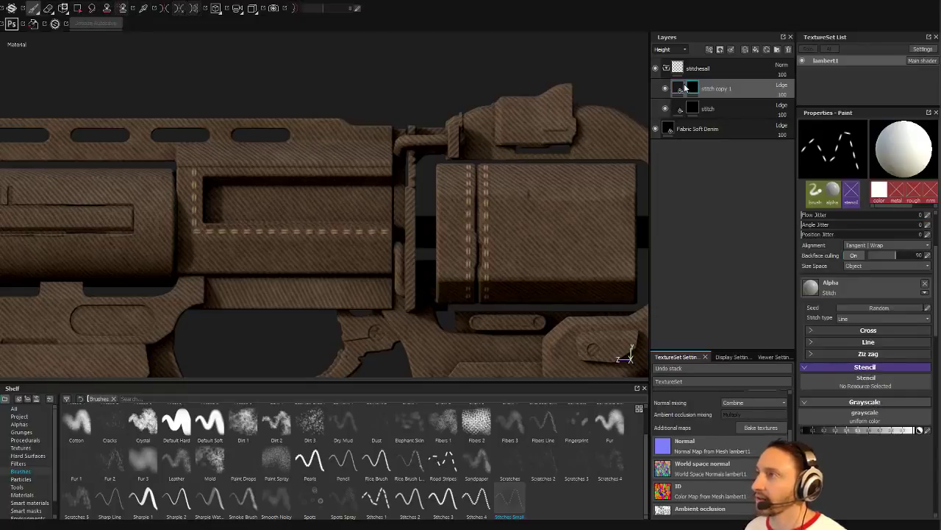
{"action": "left_click", "coordinate": [196, 258]}
{"action": "left_click", "coordinate": [383, 261], "text": "shift"}
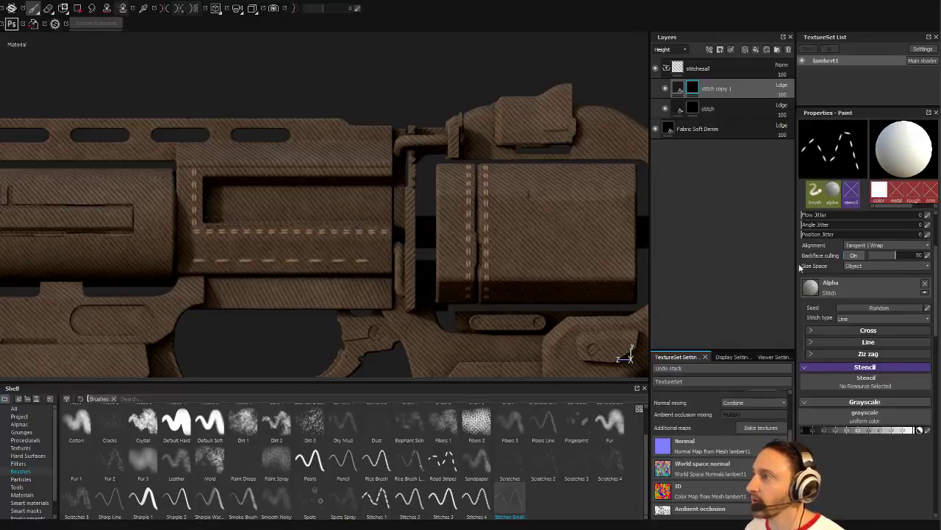
Step: Make the copied stitch layer's fill bright orange with minimum roughness, and try a slightly greater height
{"action": "left_click", "coordinate": [678, 89]}
{"action": "left_click", "coordinate": [849, 295]}
{"action": "left_click_drag", "start_coordinate": [847, 299], "coordinate": [885, 259]}
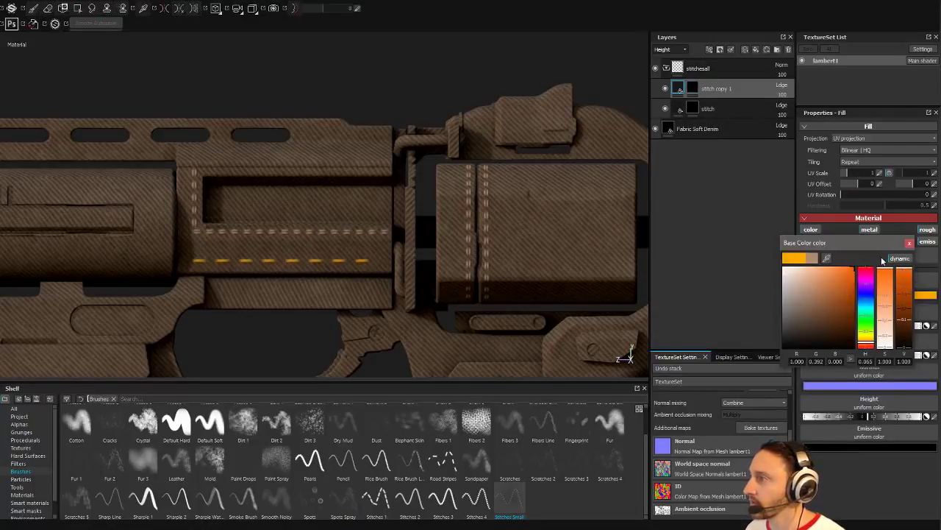
{"action": "left_click_drag", "start_coordinate": [865, 341], "coordinate": [939, 335]}
{"action": "left_click", "coordinate": [909, 243]}
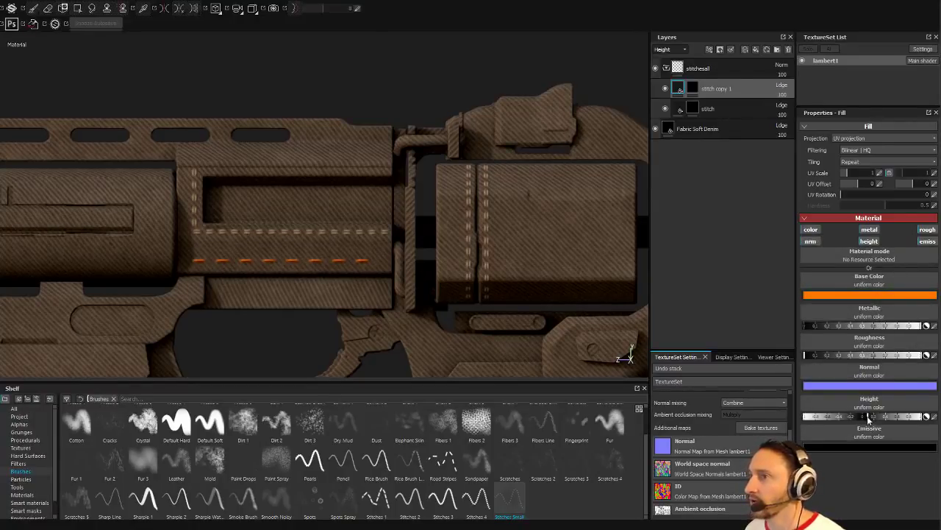
{"action": "left_click_drag", "start_coordinate": [868, 417], "coordinate": [880, 418]}
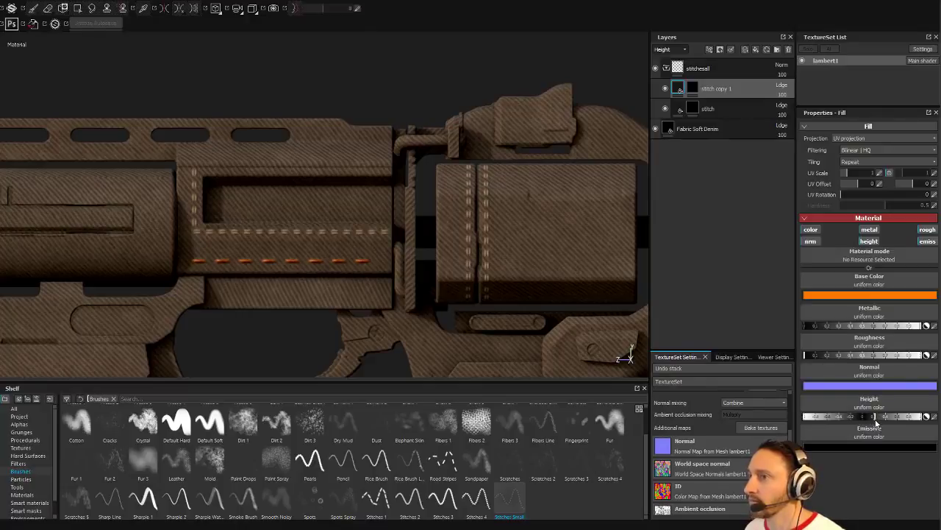
{"action": "left_click_drag", "start_coordinate": [460, 297], "coordinate": [429, 284], "text": "alt"}
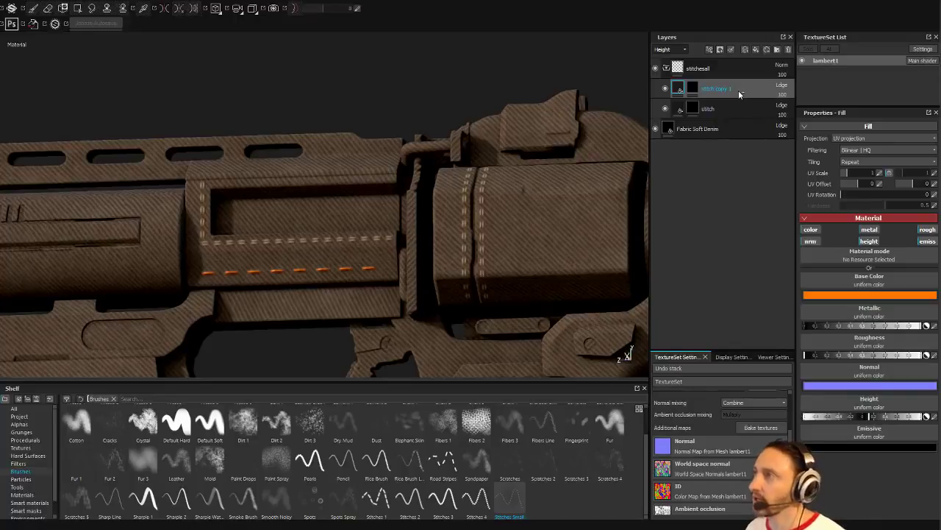
Step: Duplicate the orange stitch layer, place the duplicate directly beneath it and rename it "divot"
{"action": "key", "text": "ctrl+d"}
{"action": "left_click_drag", "start_coordinate": [721, 89], "coordinate": [718, 116]}
{"action": "double_click", "coordinate": [719, 110]}
{"action": "type", "text": "divot"}
{"action": "key", "text": "Return"}
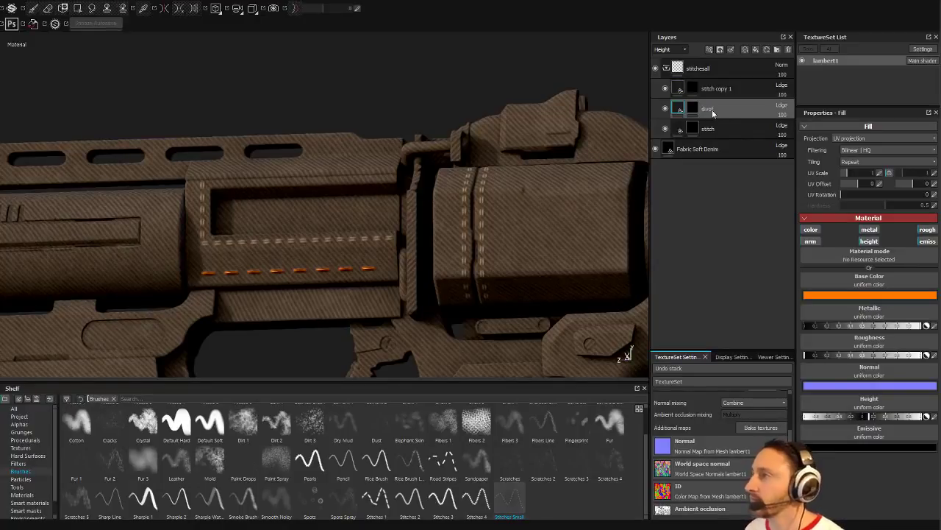
Step: Limit the divot fill to the height channel only and lower its height slightly below zero
{"action": "left_click", "coordinate": [811, 229]}
{"action": "left_click", "coordinate": [811, 241]}
{"action": "left_click", "coordinate": [869, 229]}
{"action": "left_click", "coordinate": [927, 242]}
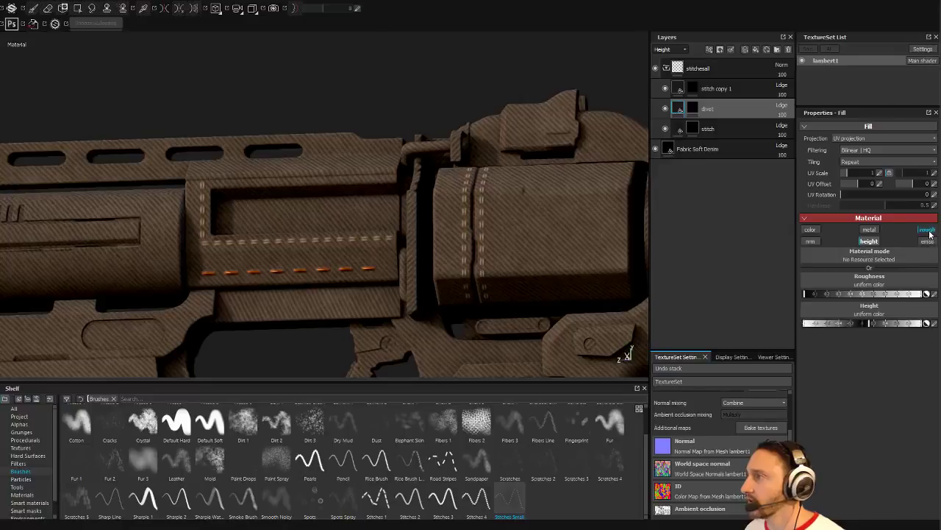
{"action": "left_click", "coordinate": [927, 230]}
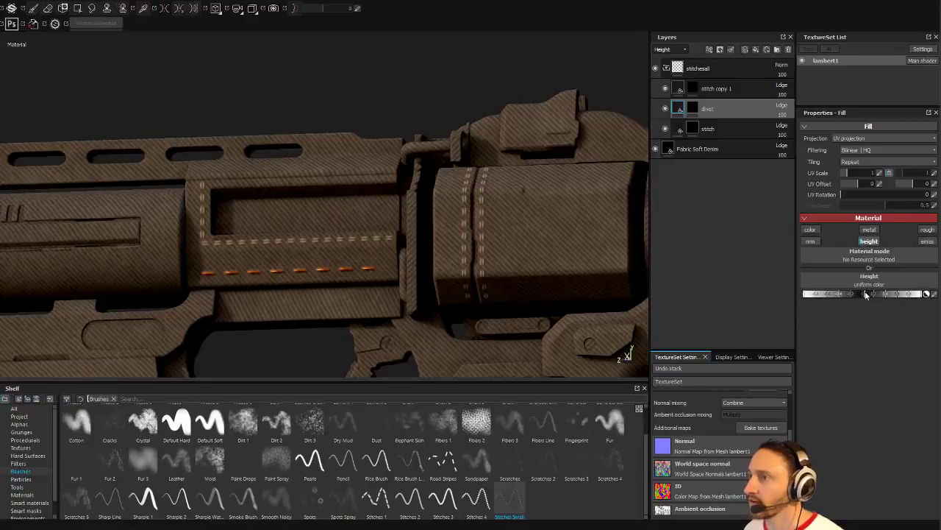
{"action": "left_click_drag", "start_coordinate": [866, 294], "coordinate": [854, 294]}
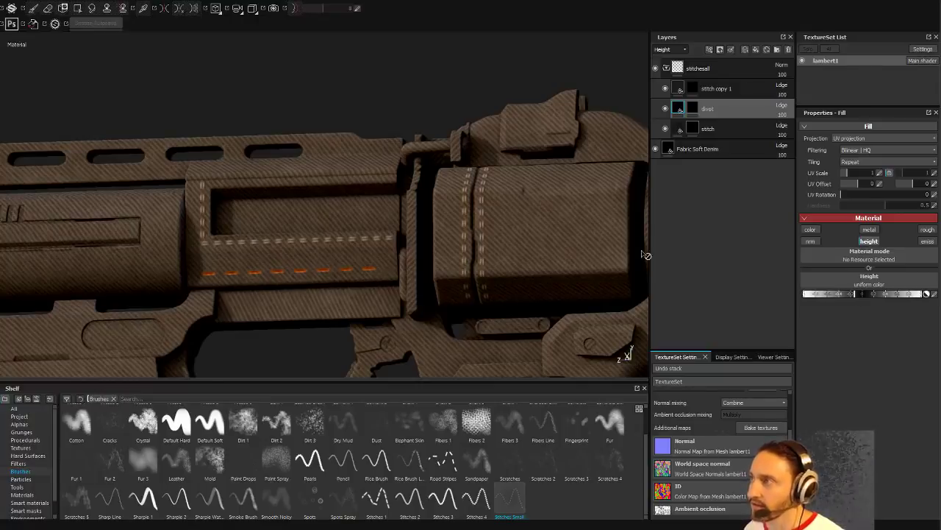
Step: Check the divot layer's mask, then add a Blur filter to it with a blur intensity of 0.92
{"action": "left_click", "coordinate": [694, 111]}
{"action": "left_click", "coordinate": [695, 110], "text": "alt"}
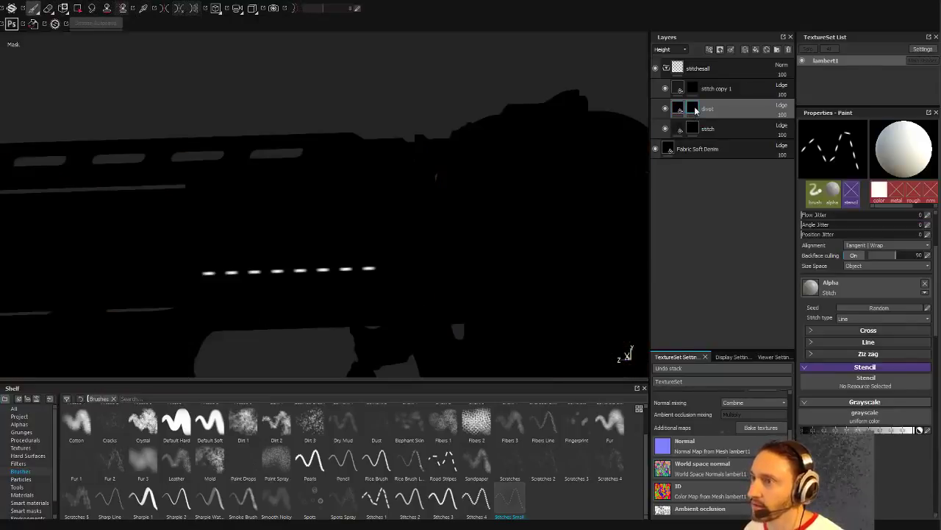
{"action": "key", "text": "m"}
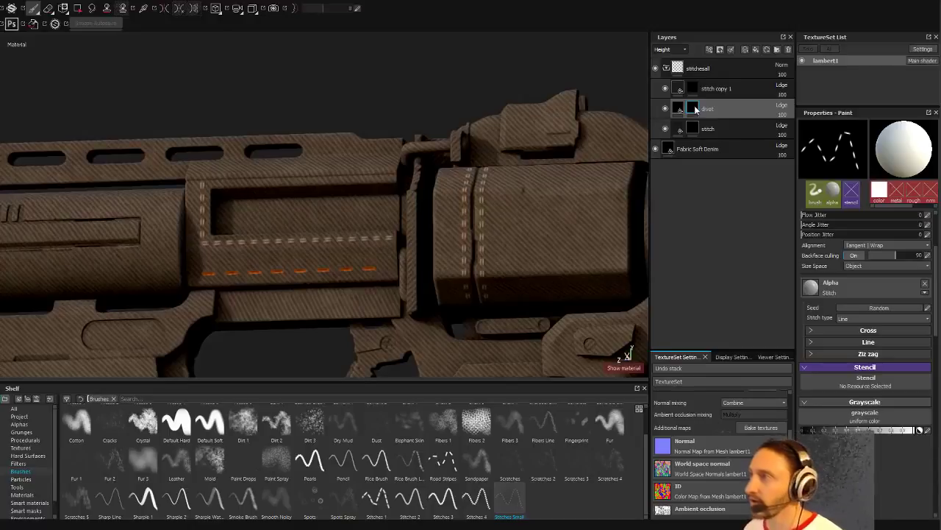
{"action": "right_click", "coordinate": [694, 108]}
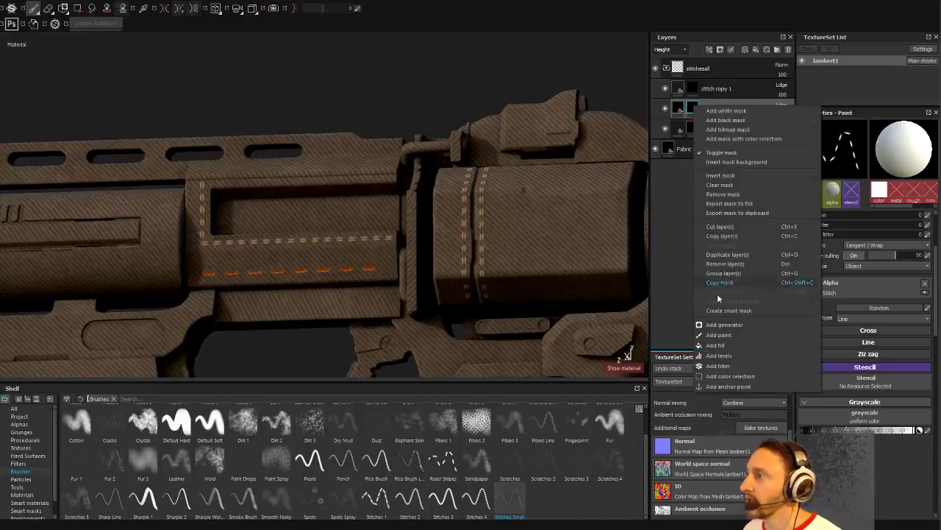
{"action": "left_click", "coordinate": [718, 366]}
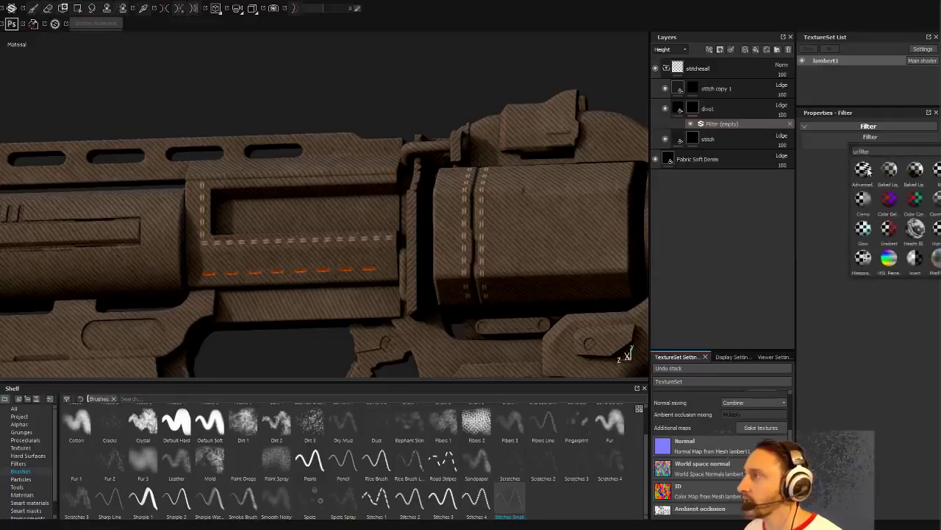
{"action": "scroll", "coordinate": [909, 254], "scroll_direction": "up", "scroll_amount": 3}
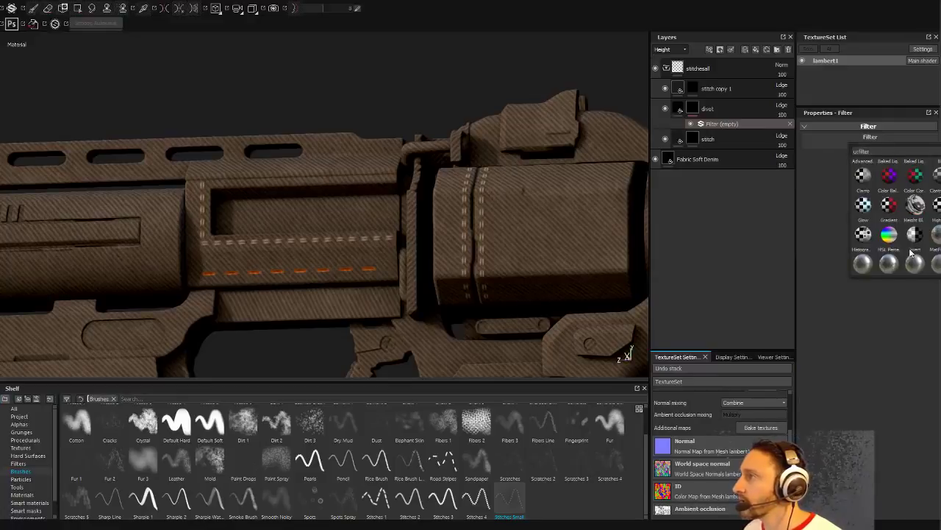
{"action": "scroll", "coordinate": [906, 228], "scroll_direction": "up", "scroll_amount": 1}
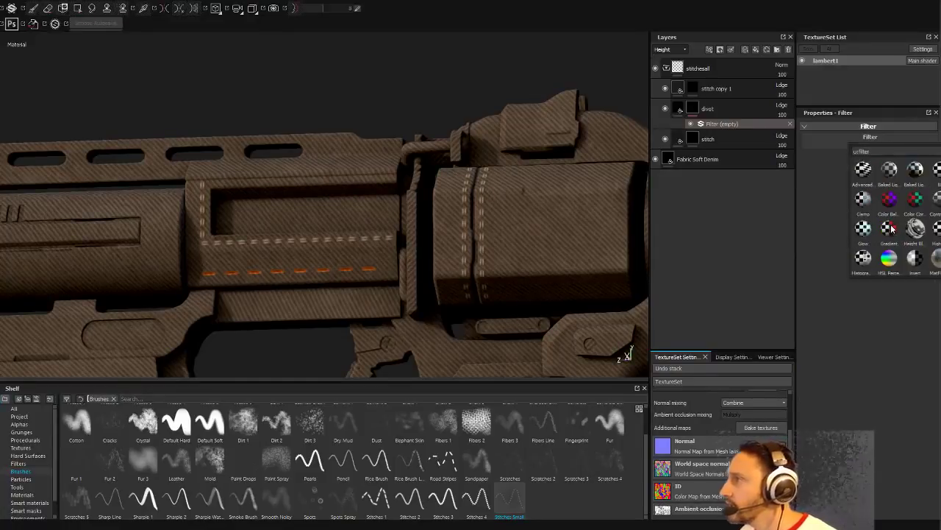
{"action": "left_click", "coordinate": [938, 170]}
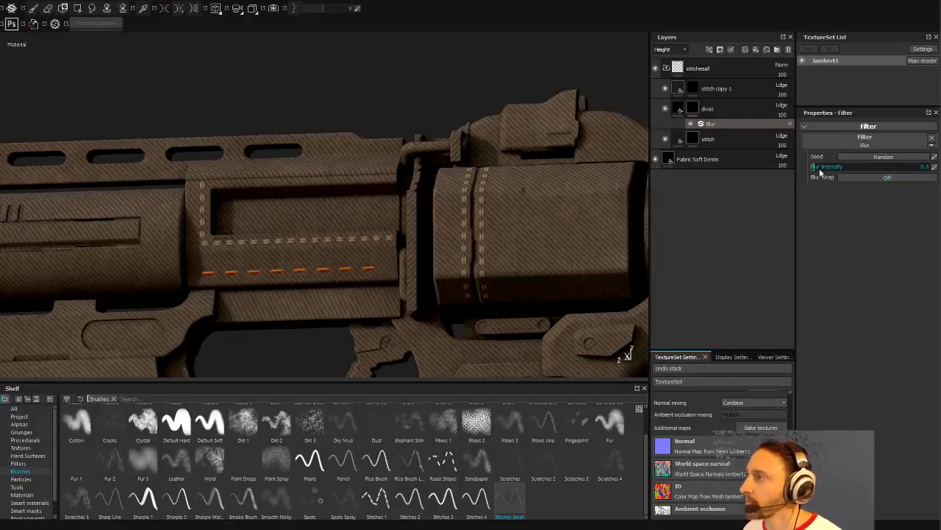
{"action": "left_click_drag", "start_coordinate": [820, 173], "coordinate": [816, 175]}
Step: Examine the orange stitches with their blurred divot and the double stitches on the cylinder from several angles
{"action": "mouse_move", "coordinate": [278, 100]}
{"action": "left_mouse_down", "text": "alt"}
{"action": "mouse_move", "coordinate": [349, 105]}
{"action": "mouse_move", "coordinate": [298, 100]}
{"action": "left_mouse_up", "text": "alt"}
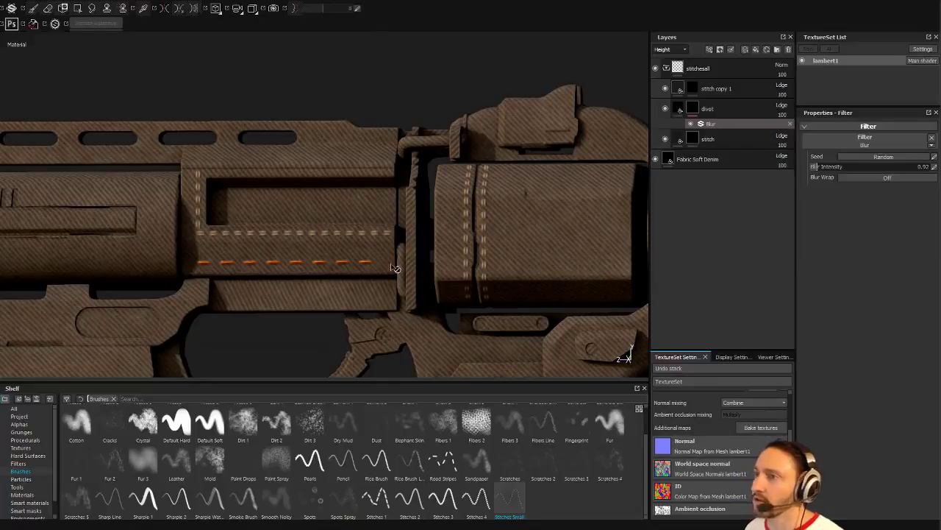
{"action": "left_click_drag", "start_coordinate": [388, 264], "coordinate": [418, 231], "text": "alt"}
{"action": "right_click_drag", "start_coordinate": [551, 254], "coordinate": [605, 373], "text": "alt"}
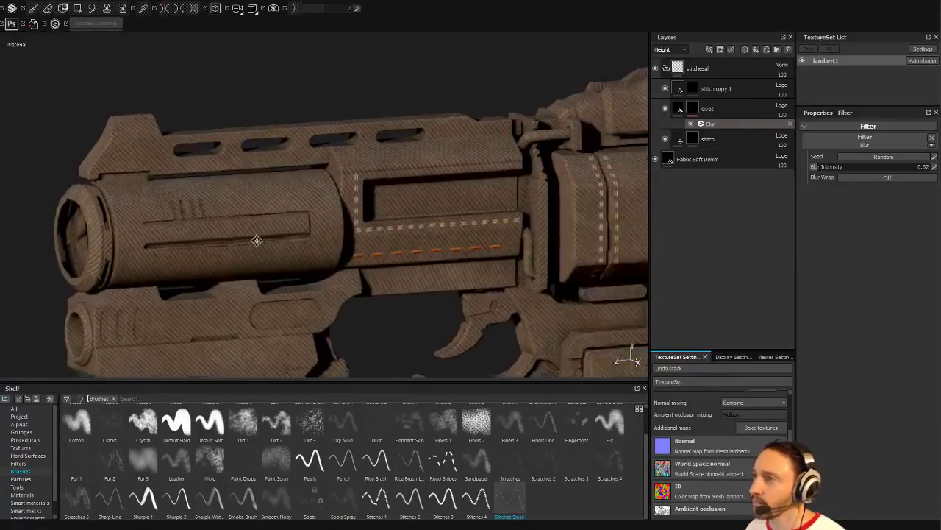
{"action": "left_click_drag", "start_coordinate": [99, 223], "coordinate": [333, 173], "text": "alt"}
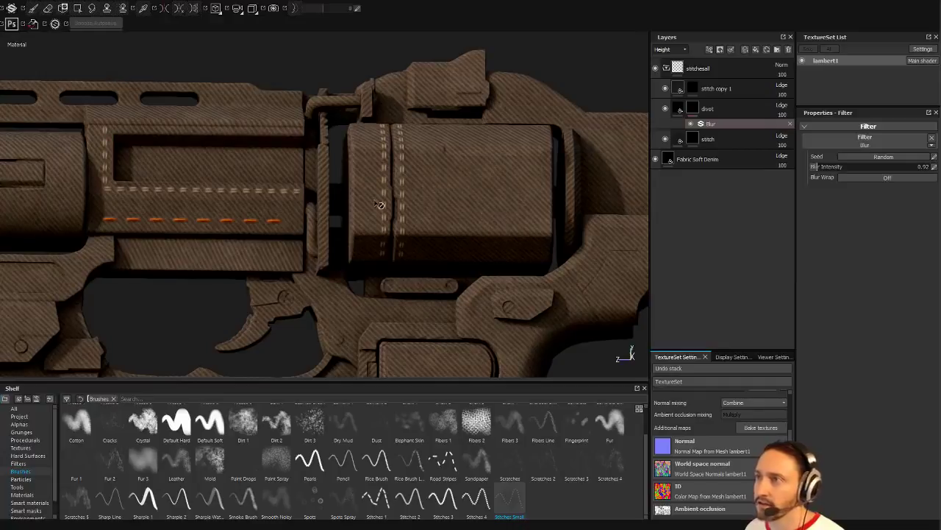
{"action": "left_click_drag", "start_coordinate": [517, 227], "coordinate": [210, 139], "text": "alt"}
{"action": "scroll", "coordinate": [424, 170], "scroll_direction": "down", "scroll_amount": 3}
{"action": "left_click_drag", "start_coordinate": [424, 170], "coordinate": [430, 143], "text": "alt"}
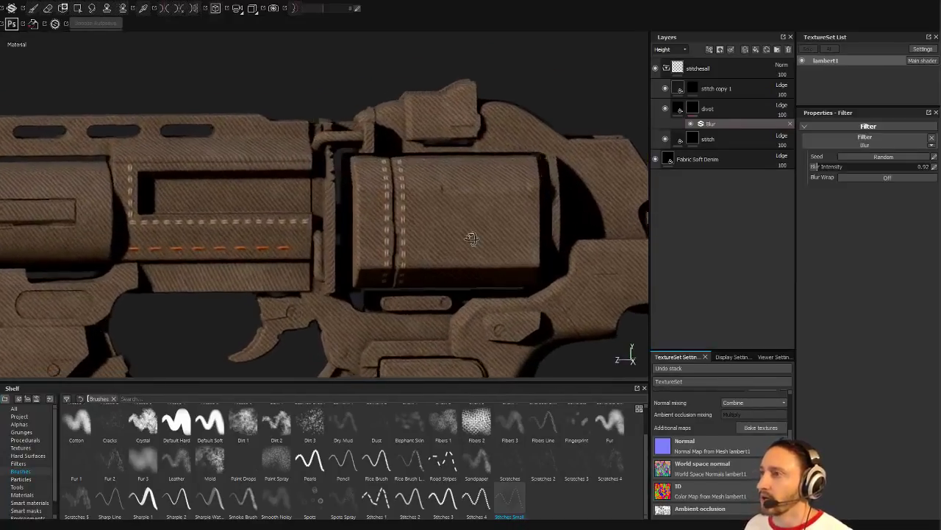